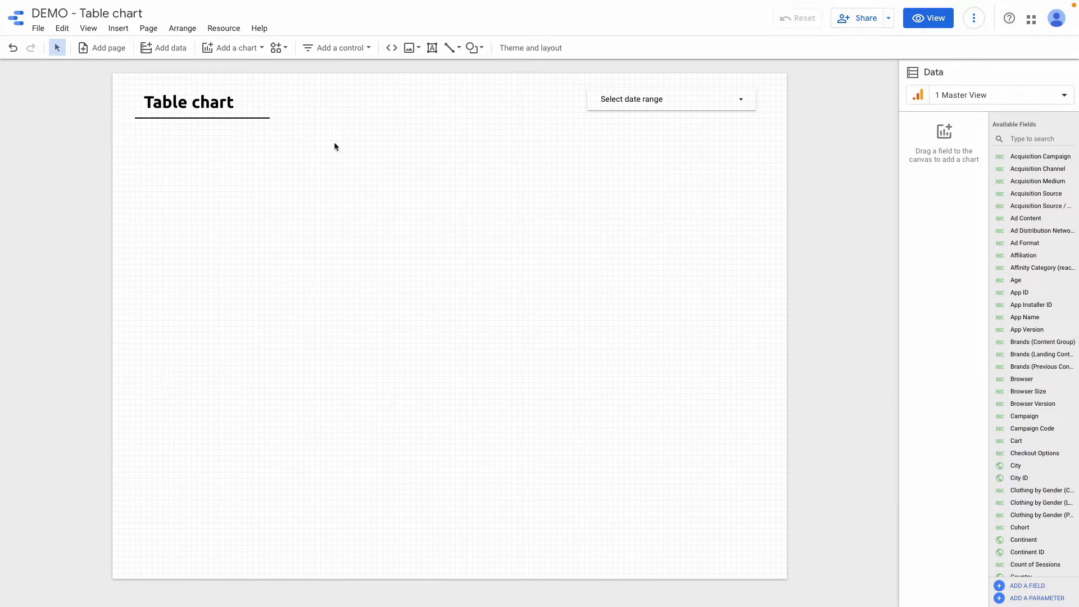
- Insert a basic Table chart onto the page below the Table chart title
left_click(238, 49)
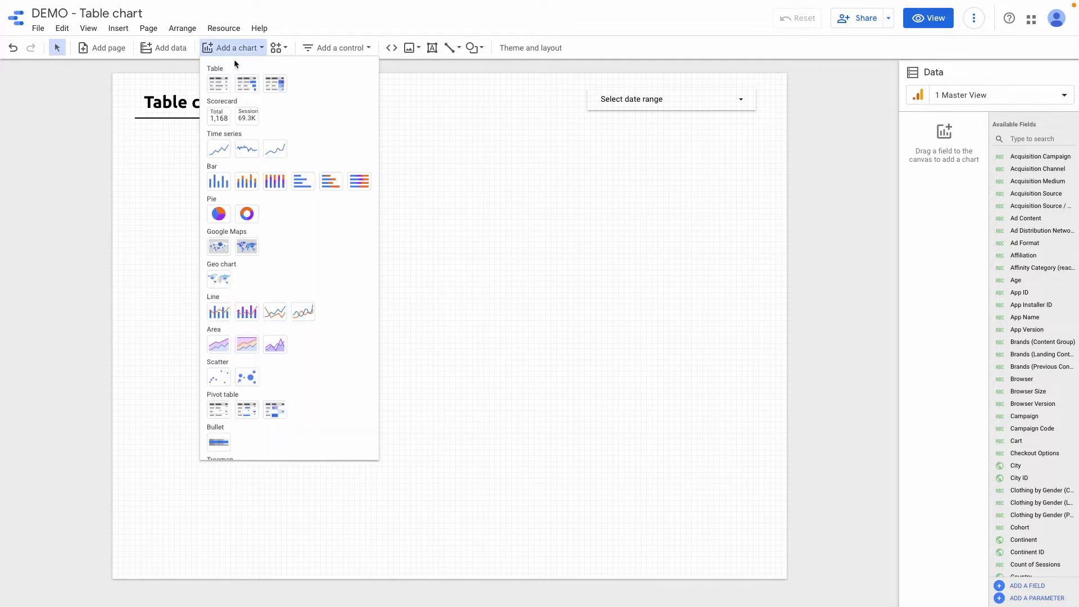
left_click(218, 91)
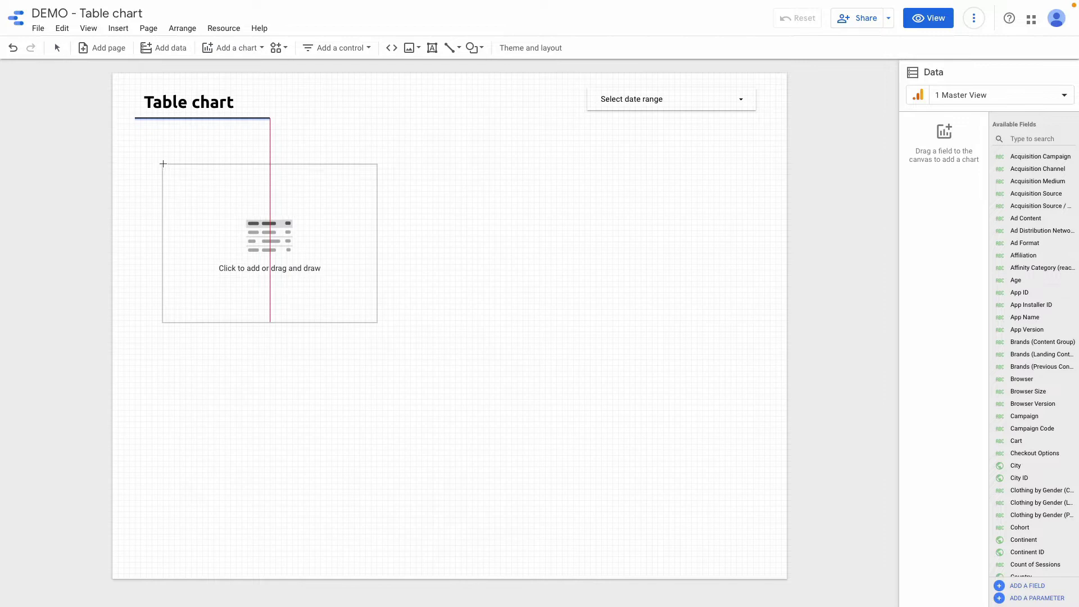
left_click(163, 162)
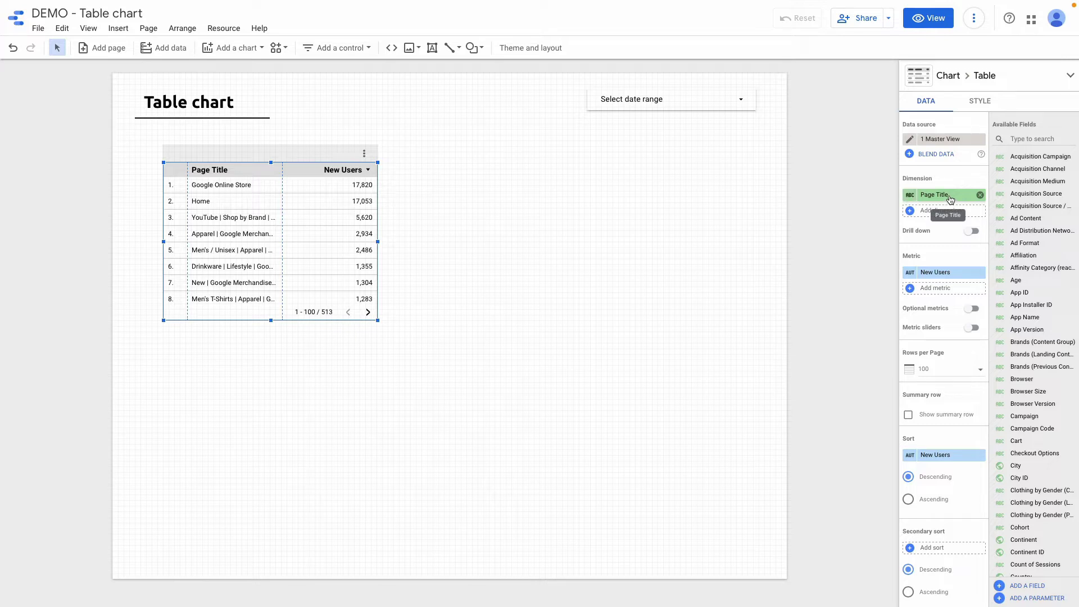
- Set the table dimensions to Source / Medium and Campaign, with Users as the metric
left_click(950, 201)
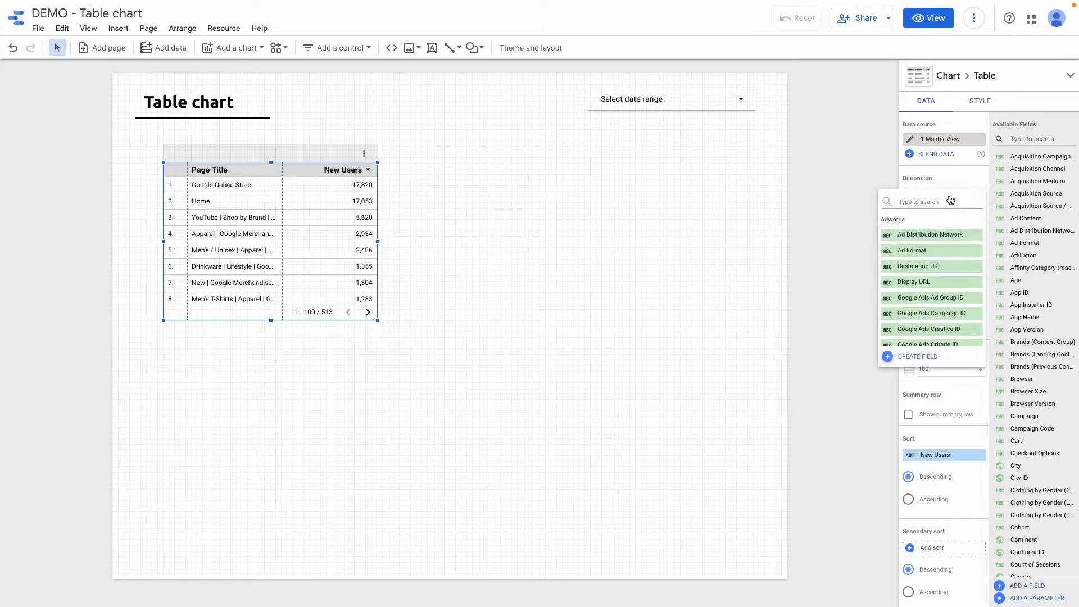
key("ctrl+z")
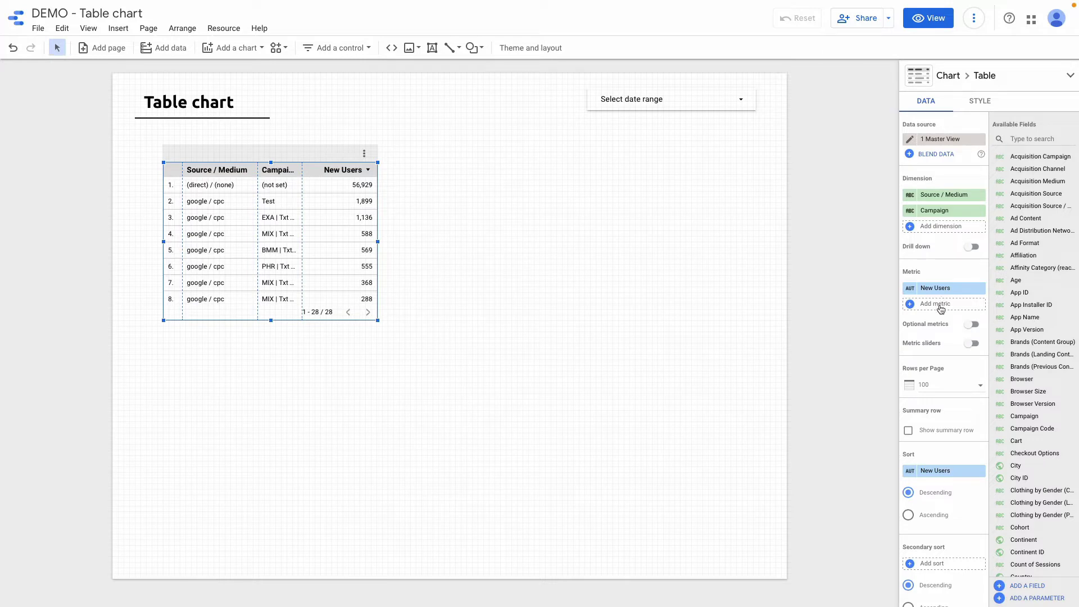
key("ctrl+z")
- Add Ecommerce Conversion Rate and Revenue as additional table metrics
left_click(934, 304)
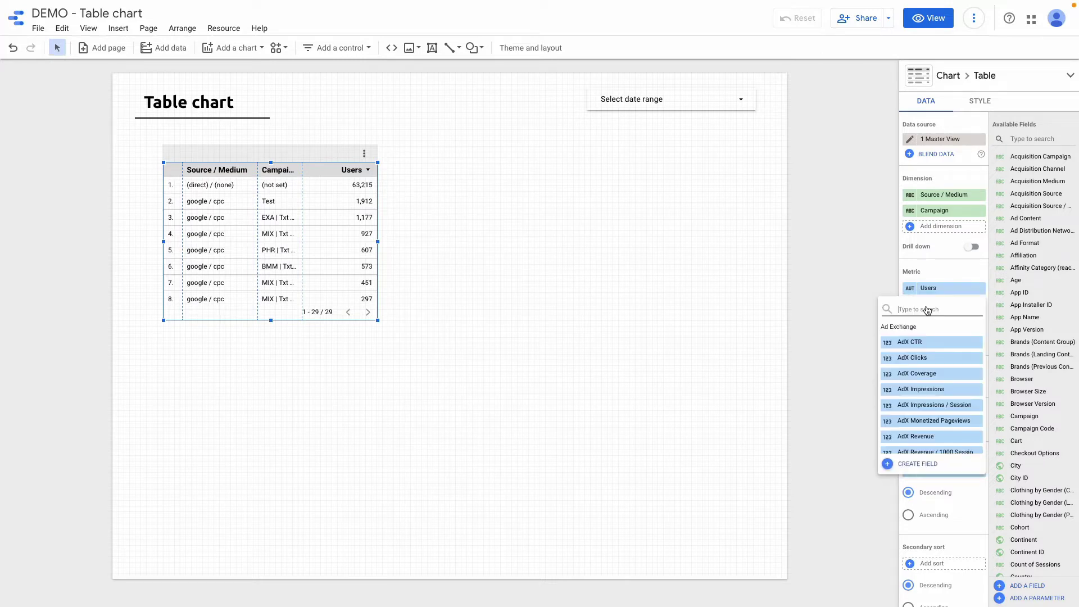
type("ecom")
left_click(933, 374)
left_click(934, 319)
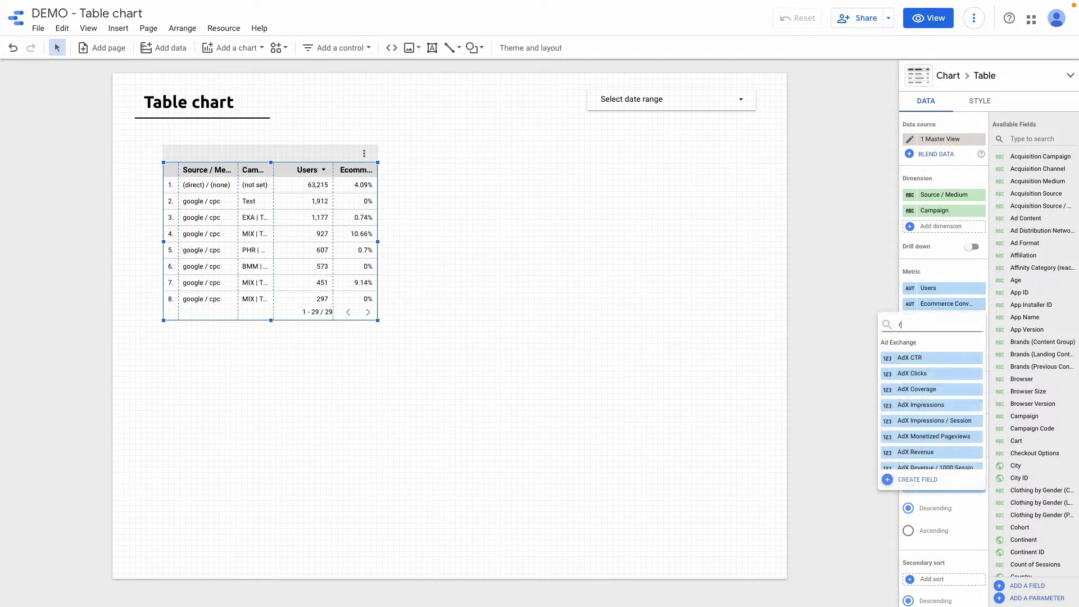
type("revemi")
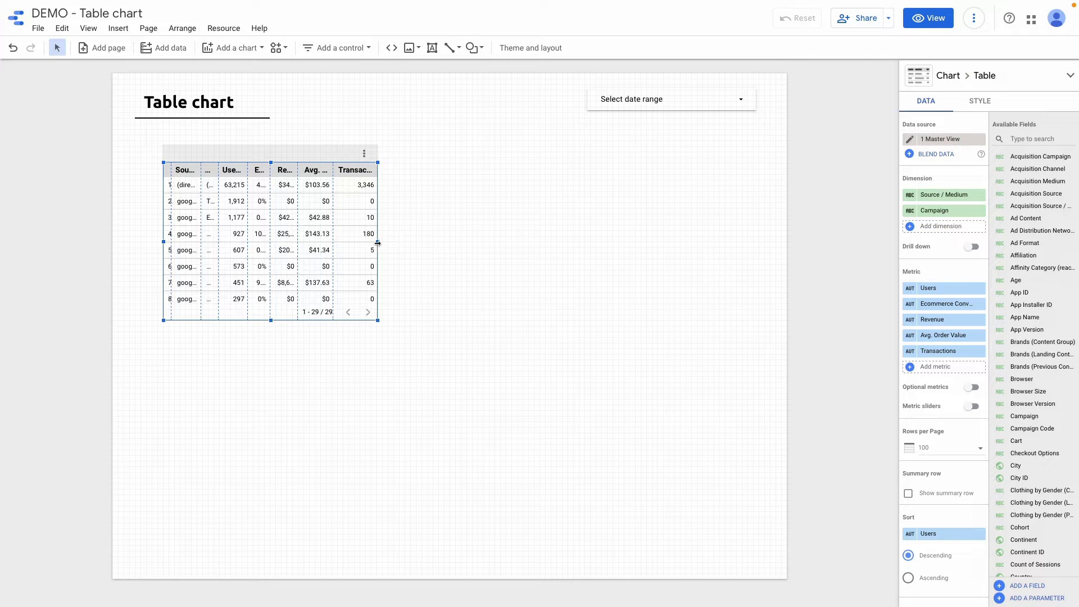
- Drag the table wider so headers fit, and rename Ecommerce Conversion Rate to 'CR'
left_click_drag(377, 243, 724, 265)
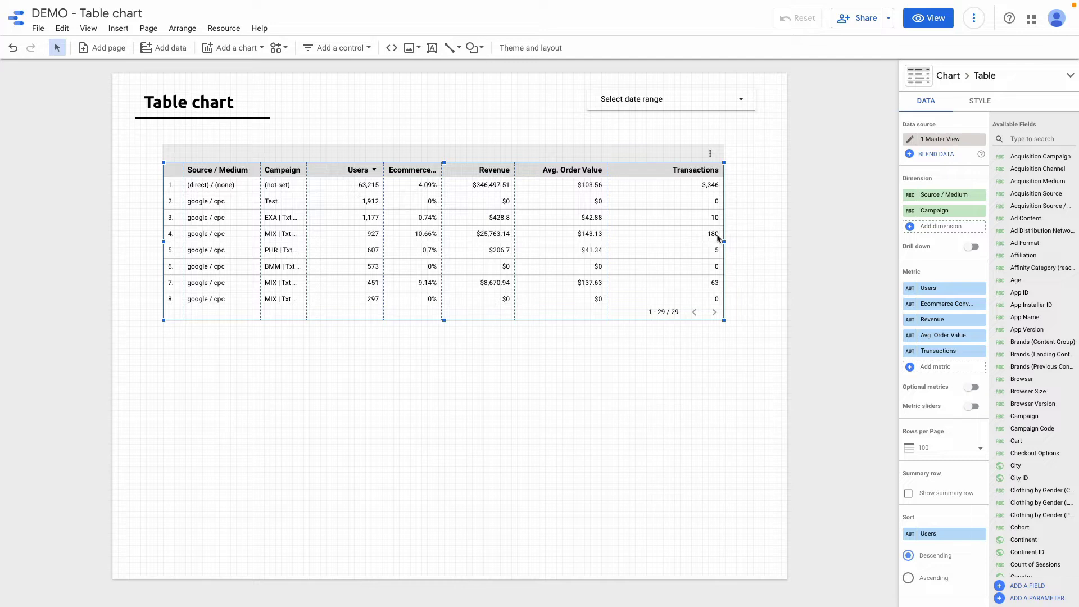
left_click(911, 306)
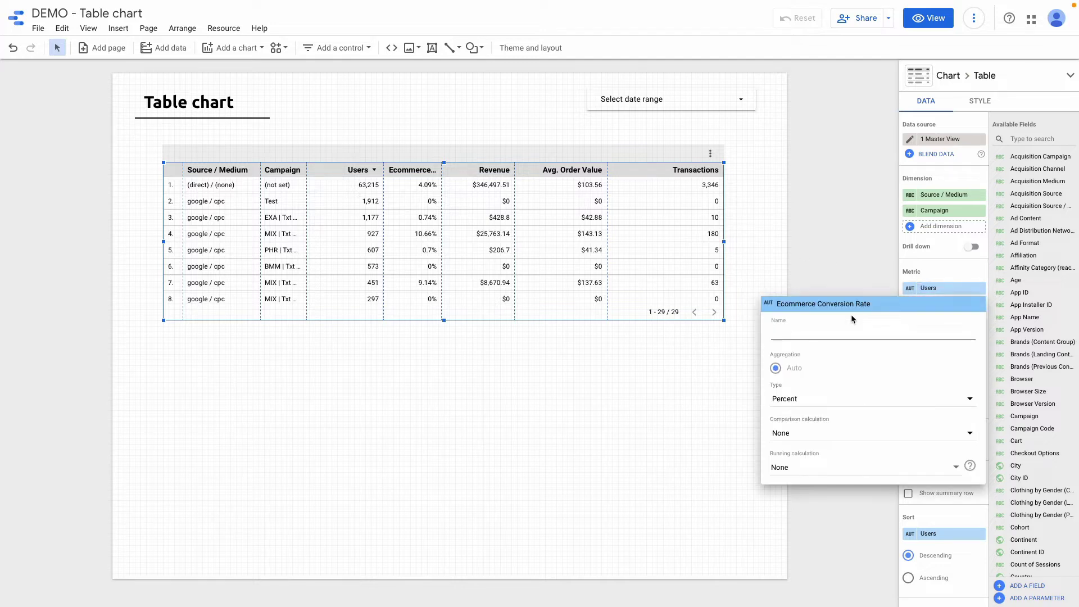
left_click(851, 333)
type("CR")
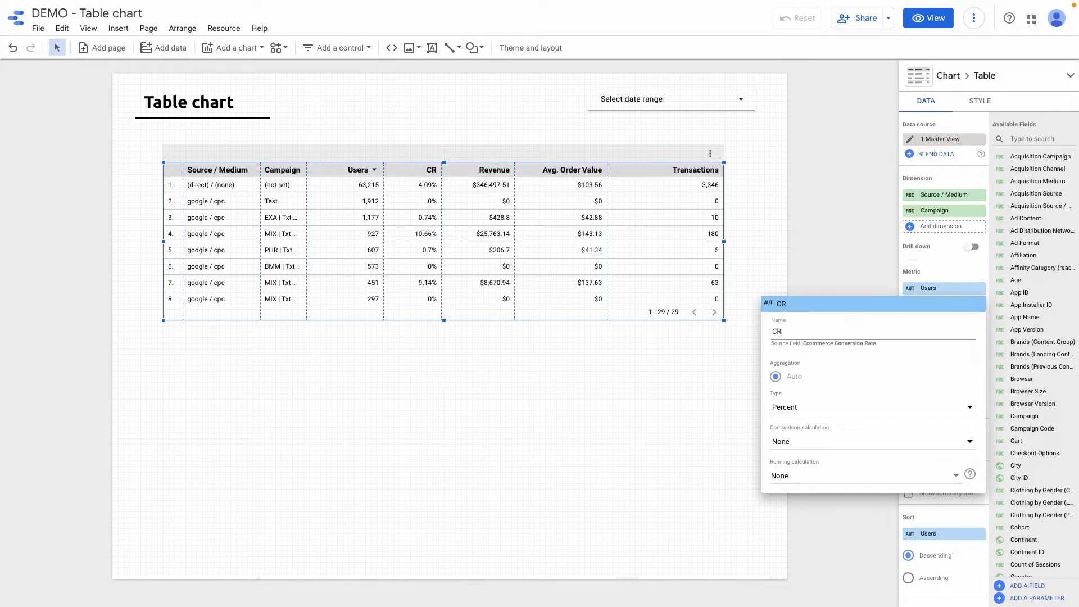
key("Return")
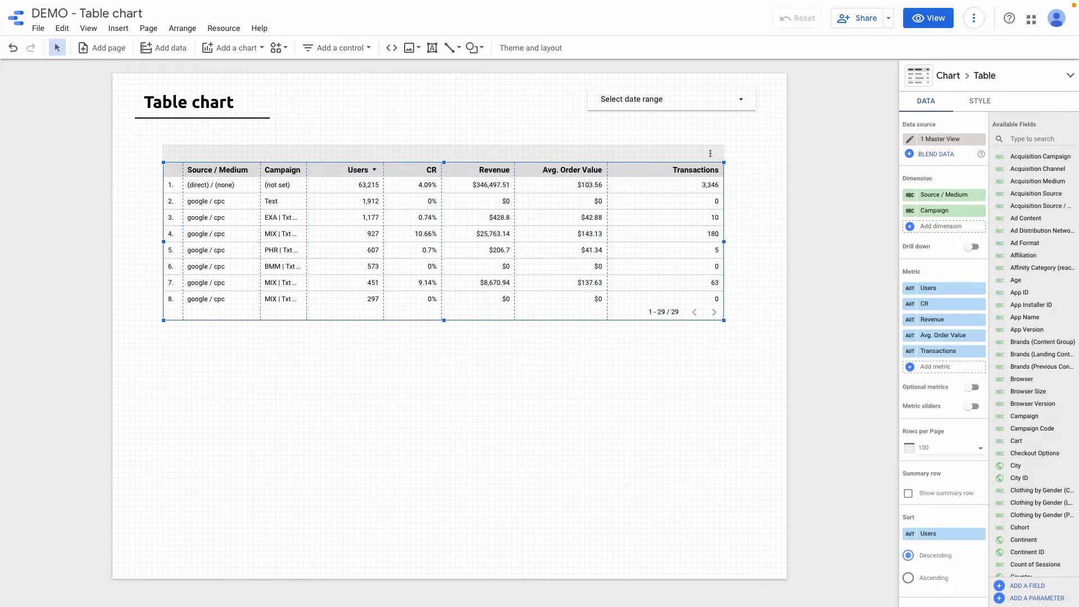
- Resize the table columns to fit their data
right_click(666, 231)
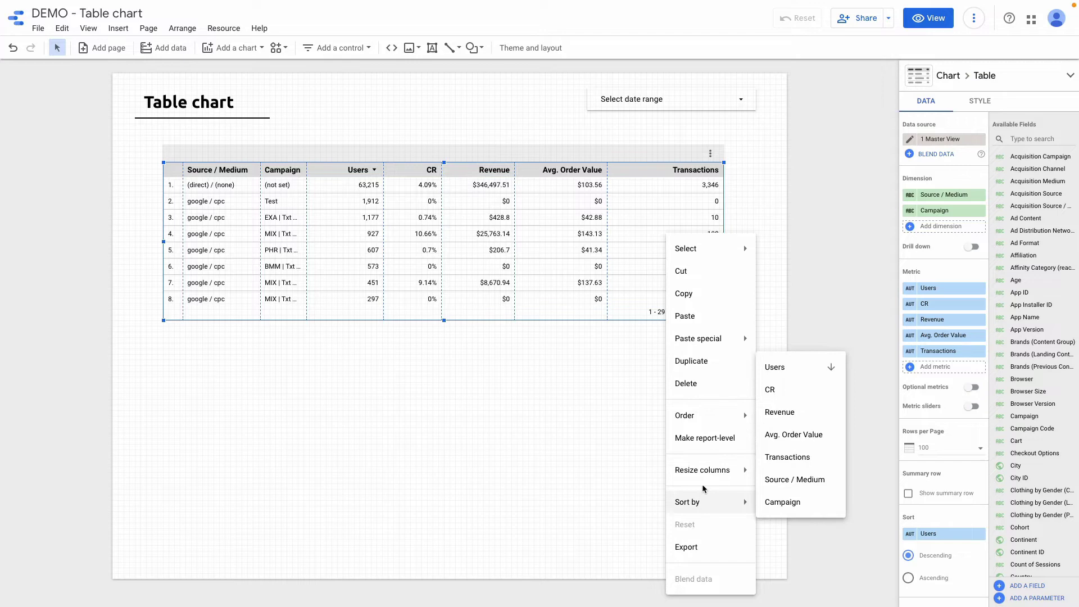
mouse_move(702, 470)
left_click(795, 472)
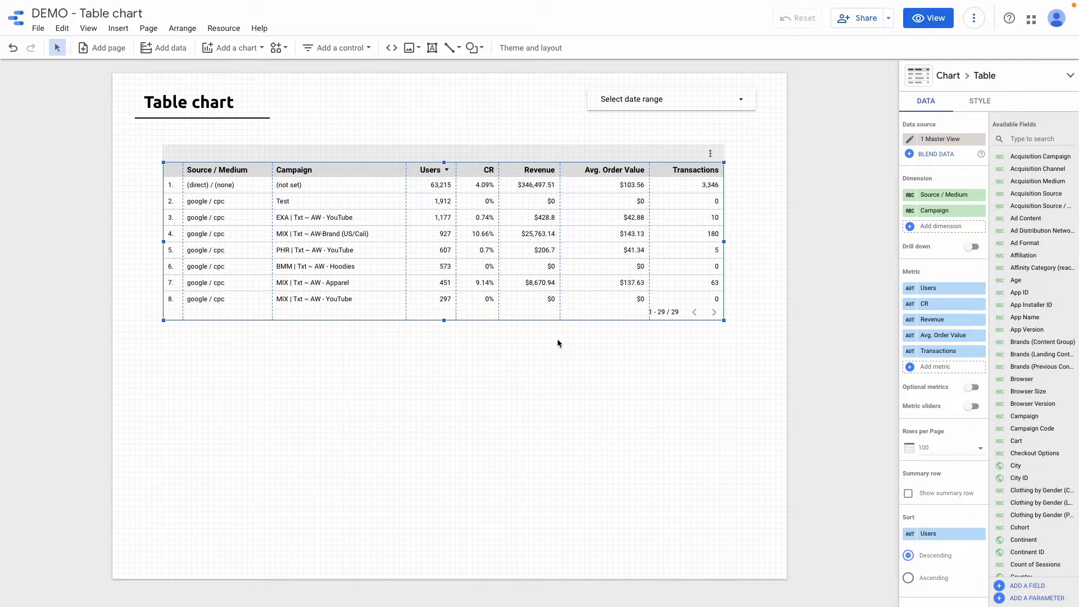
- Show the summary row and extend the table to fit the Grand total row
scroll(911, 385, "down", 2)
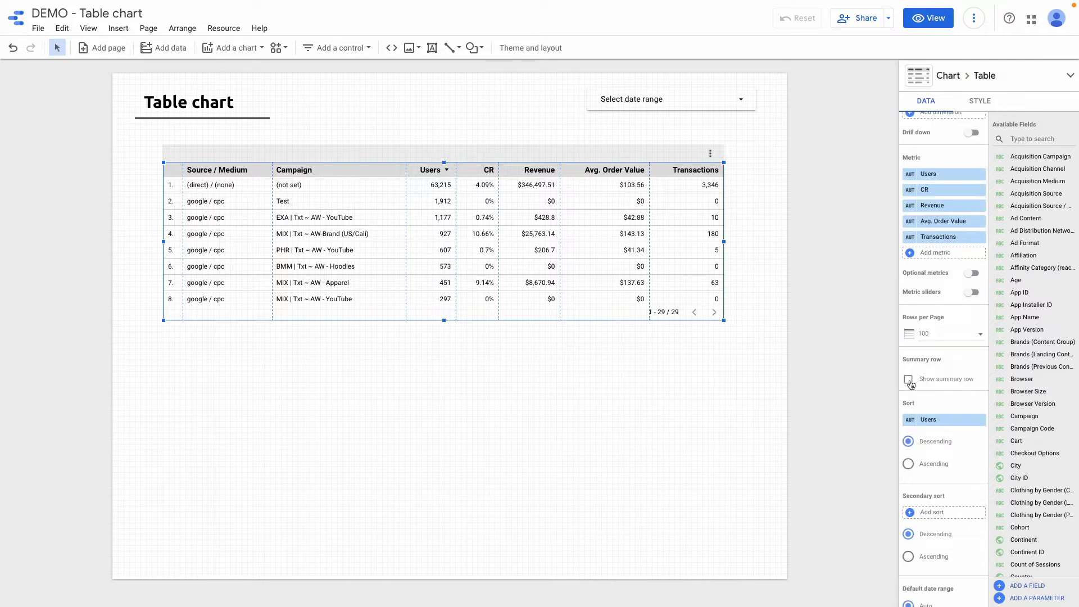
left_click(909, 381)
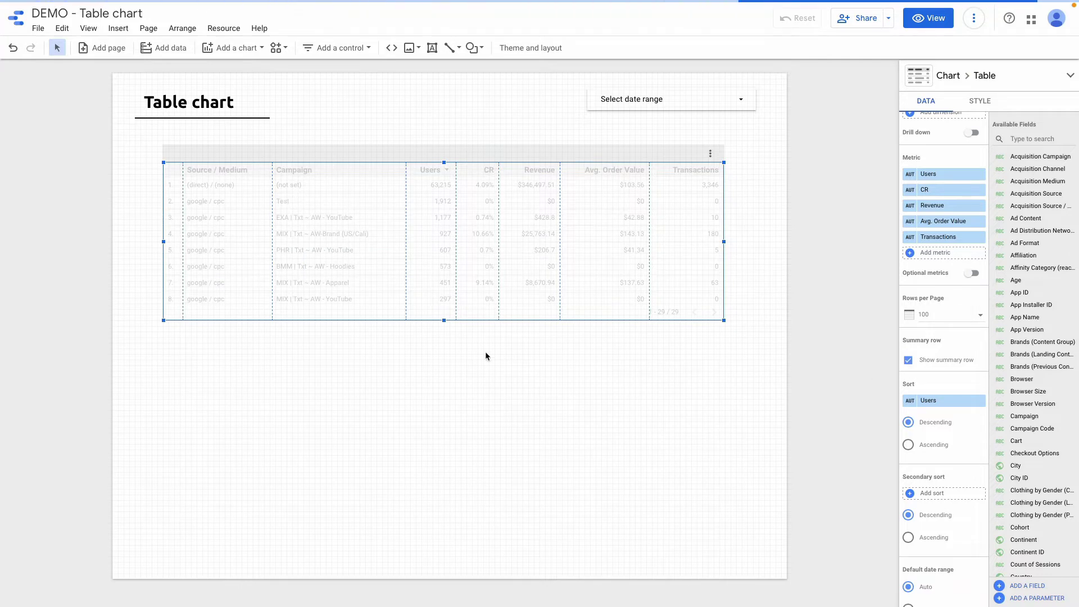
left_click_drag(444, 321, 446, 342)
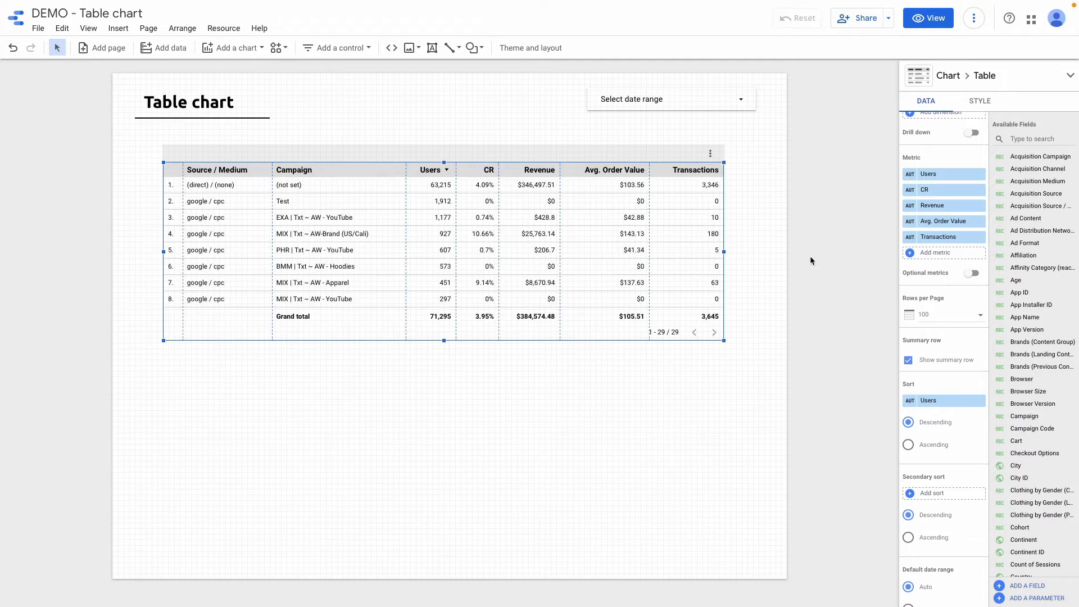
- Give the table header a light blue background with white text
left_click(982, 101)
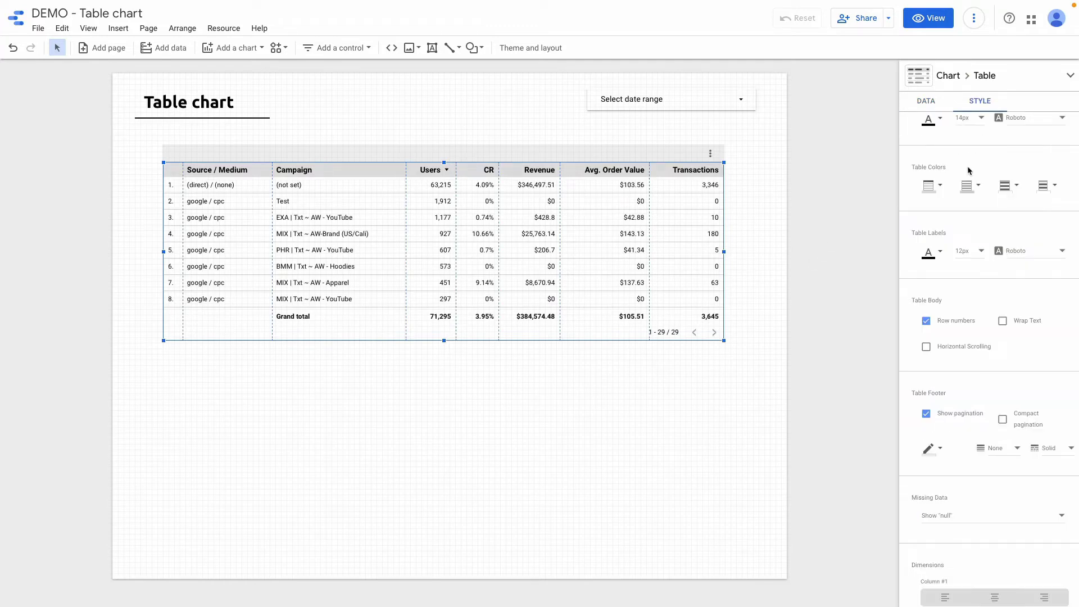
scroll(968, 167, "up", 1)
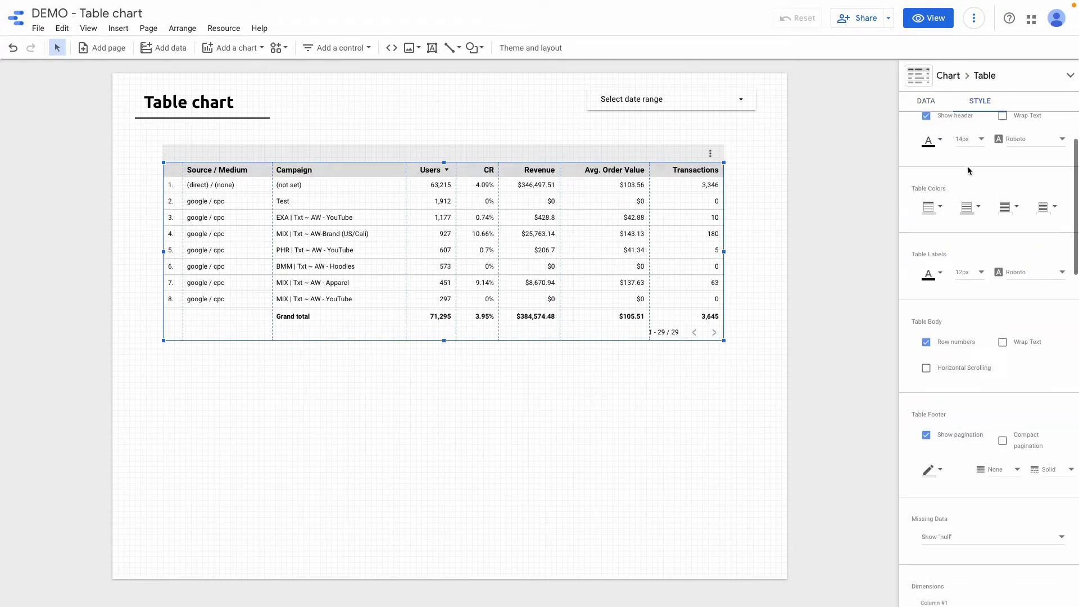
left_click(941, 208)
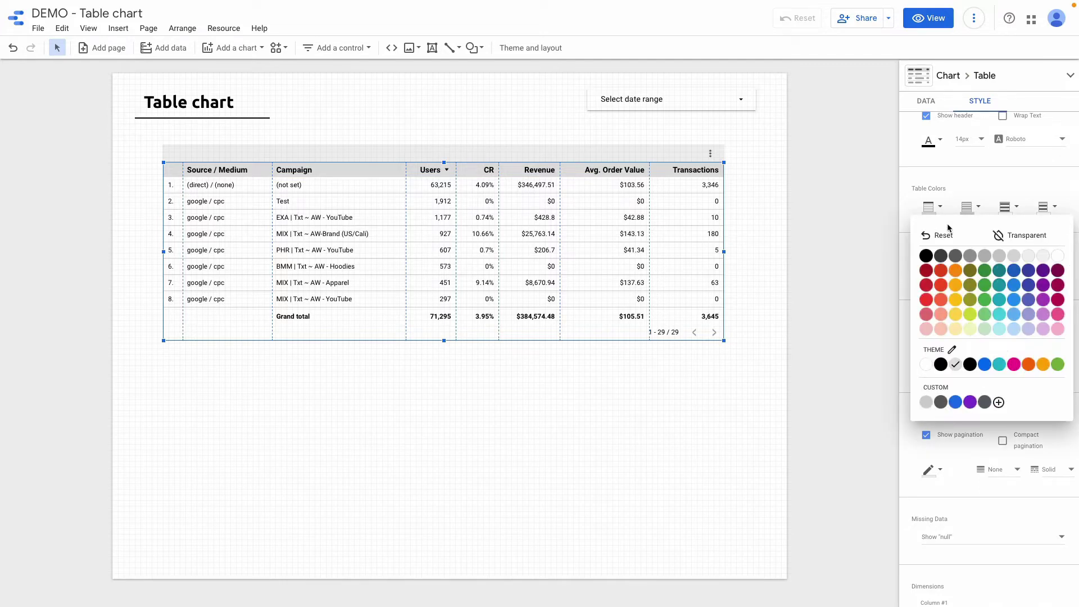
left_click(1013, 317)
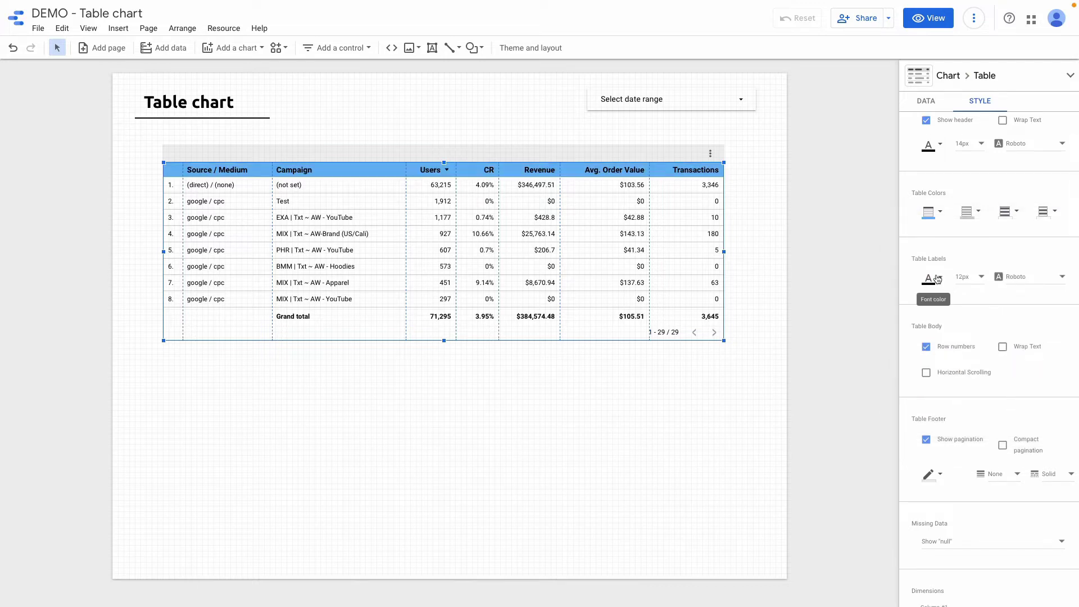
scroll(937, 280, "up", 1)
left_click(936, 171)
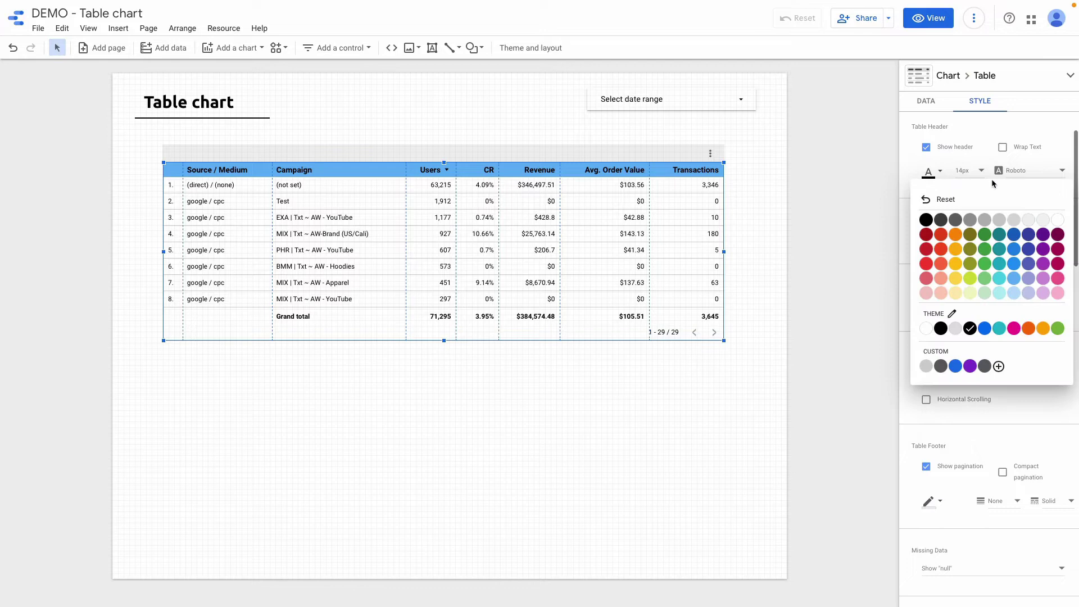
left_click(1059, 221)
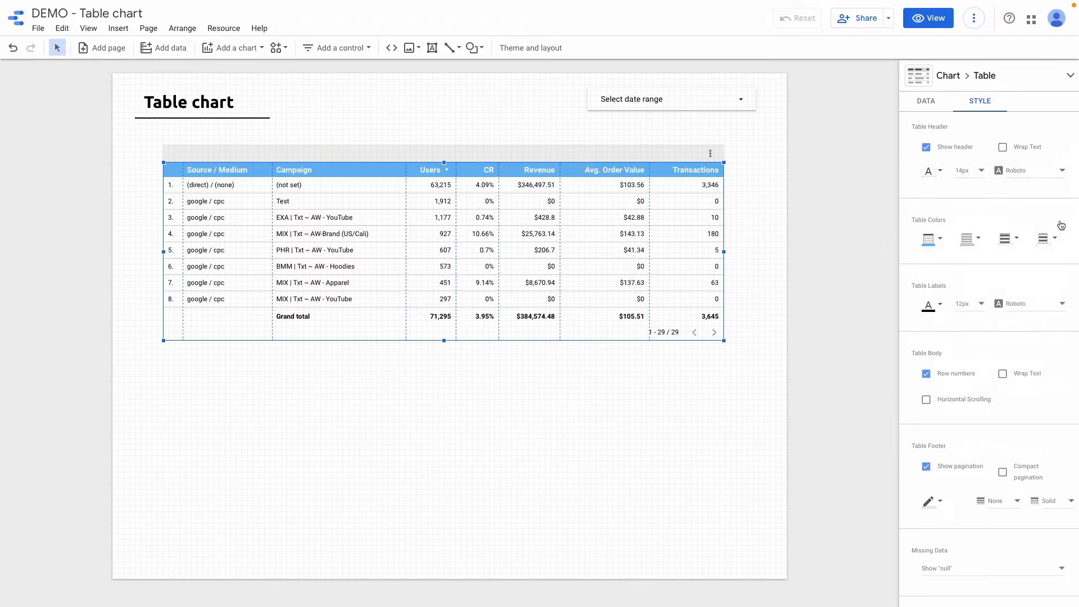
- Turn off row numbers and pagination for the table
scroll(950, 313, "down", 1)
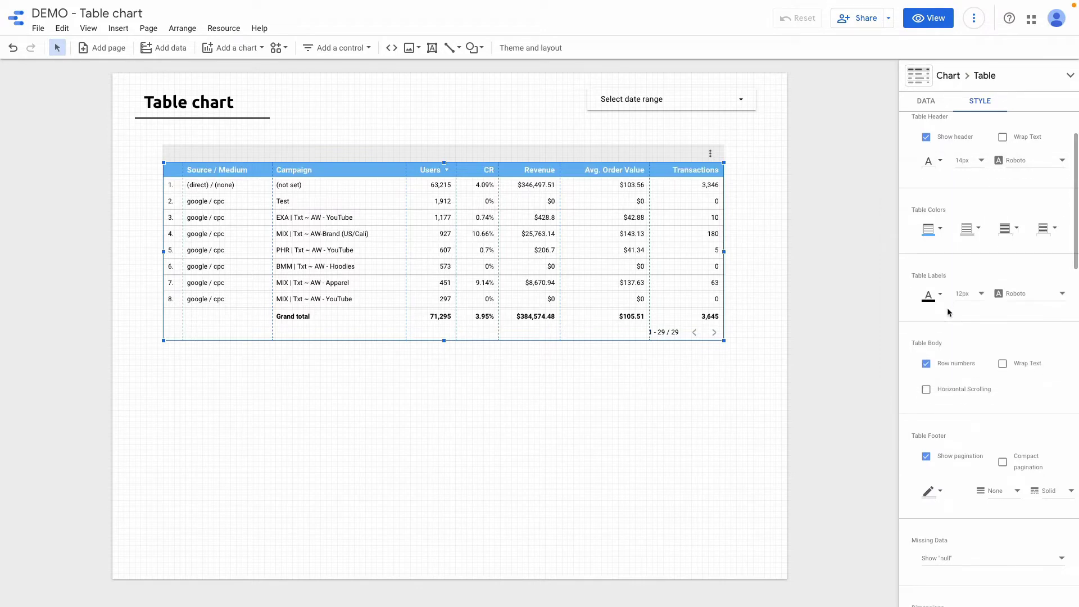
scroll(954, 326, "down", 1)
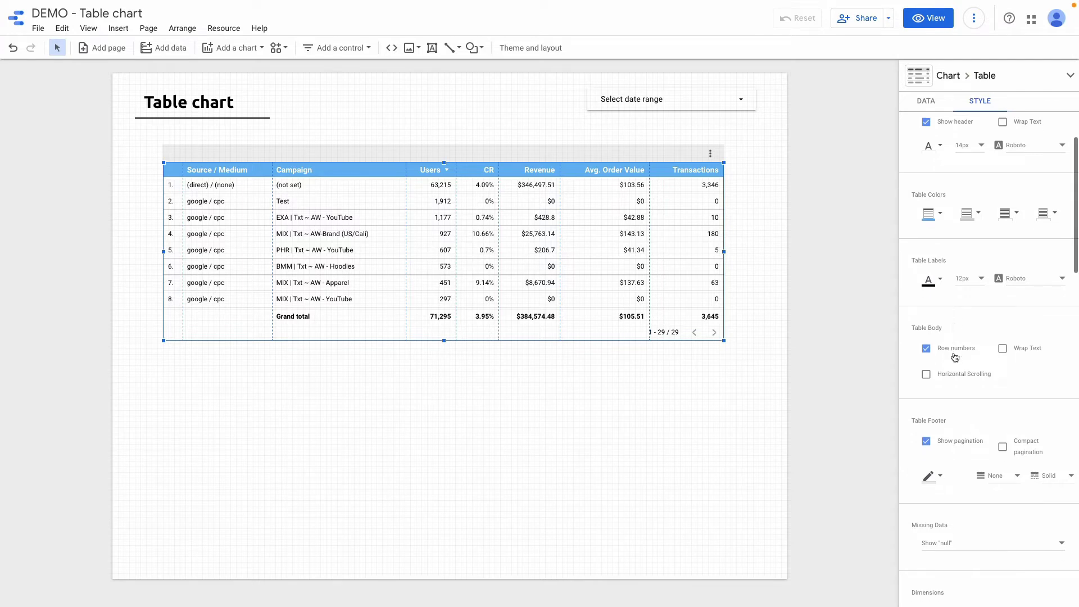
left_click(927, 349)
scroll(936, 376, "down", 3)
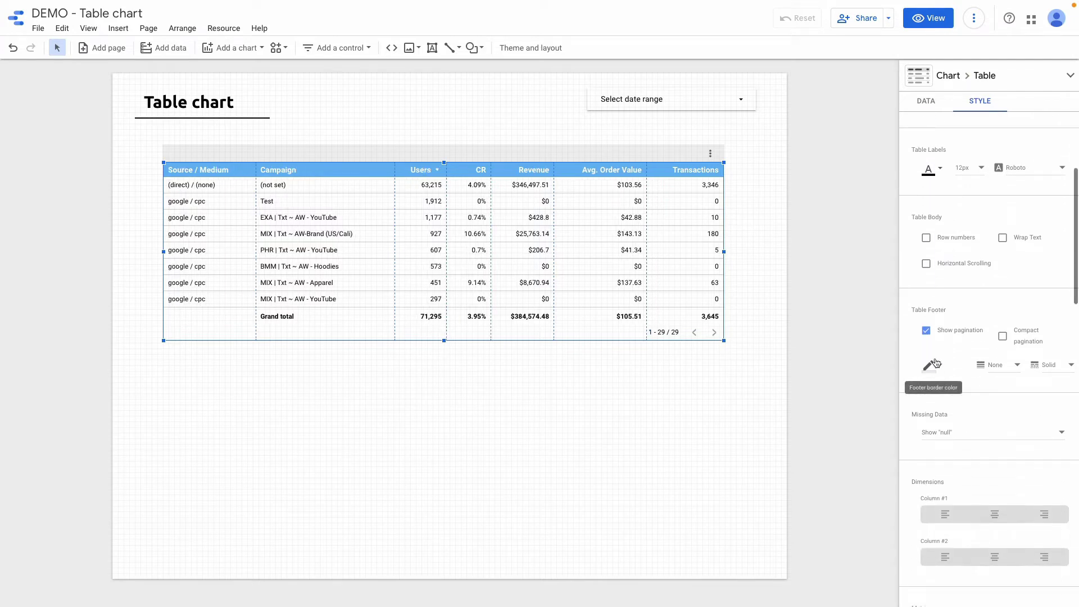
left_click(927, 333)
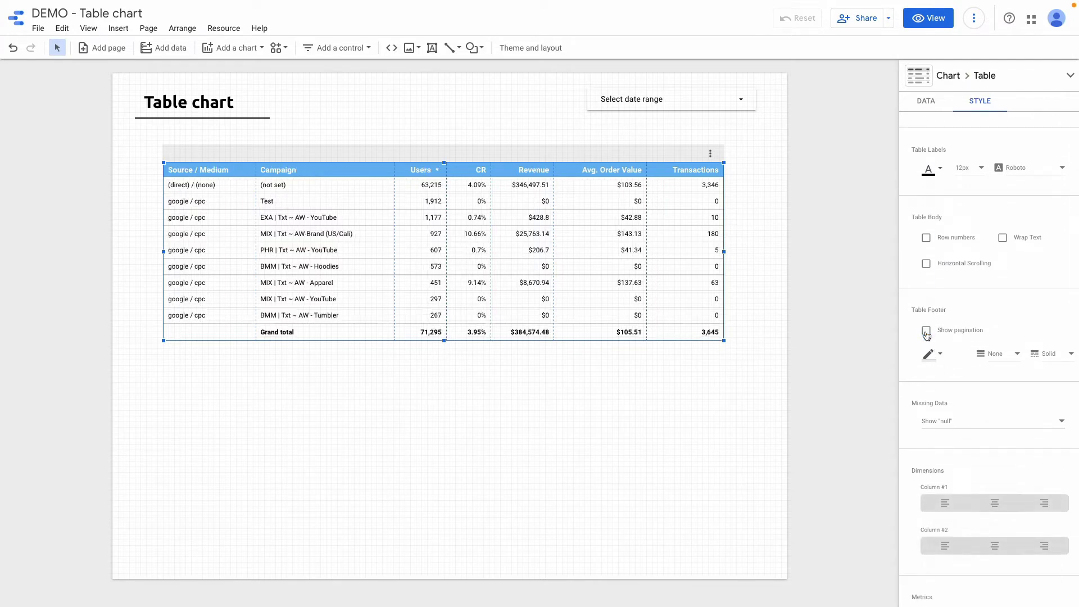
- Set the table's border radius to 10 and enable Add Border Shadow
scroll(950, 337, "down", 10)
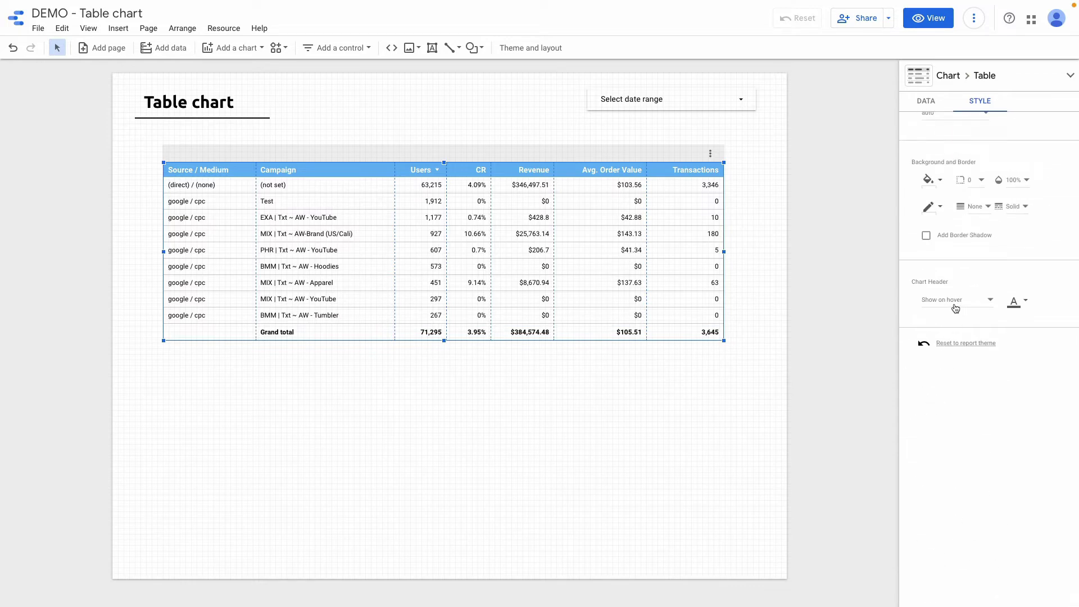
left_click(970, 181)
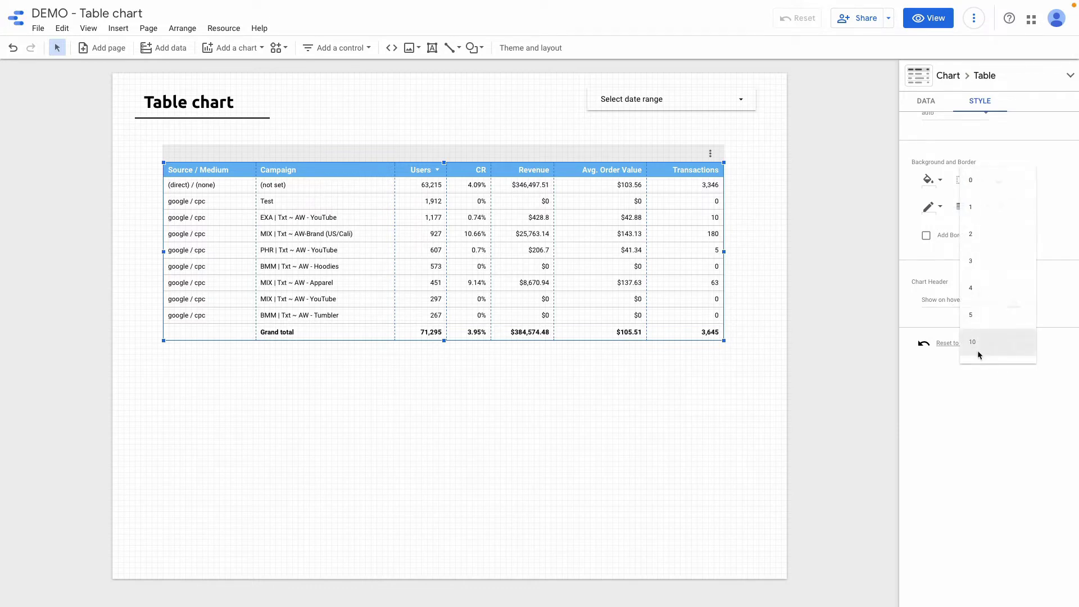
left_click(978, 351)
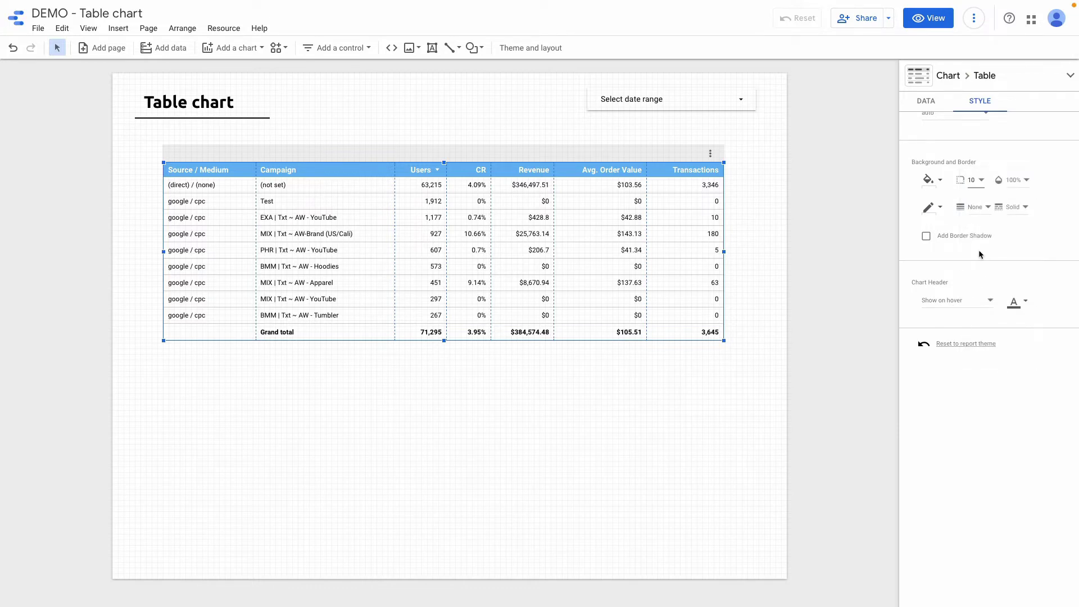
left_click(927, 237)
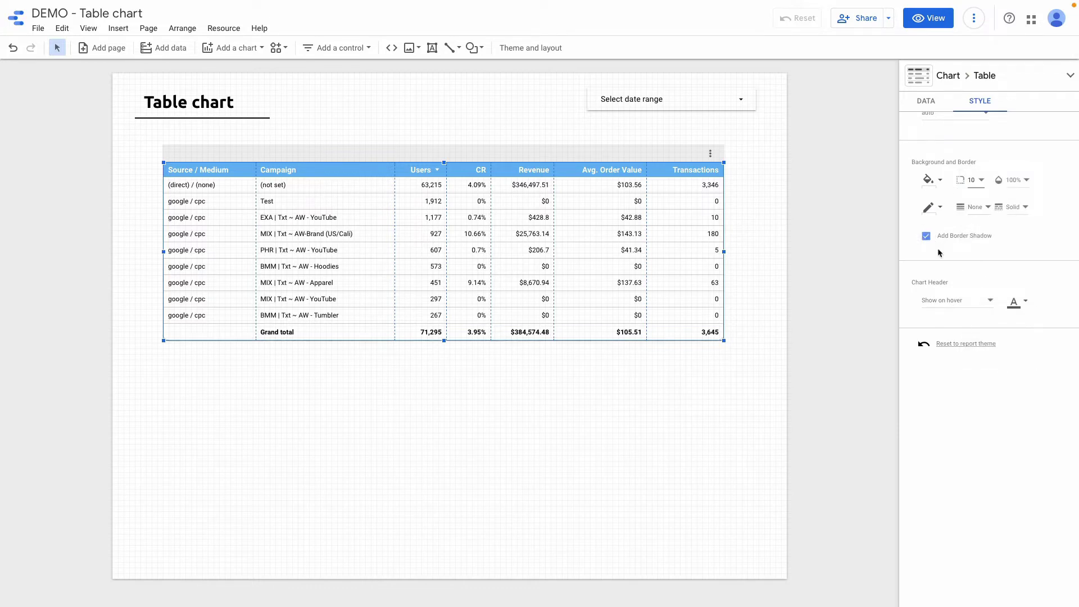
left_click(942, 308)
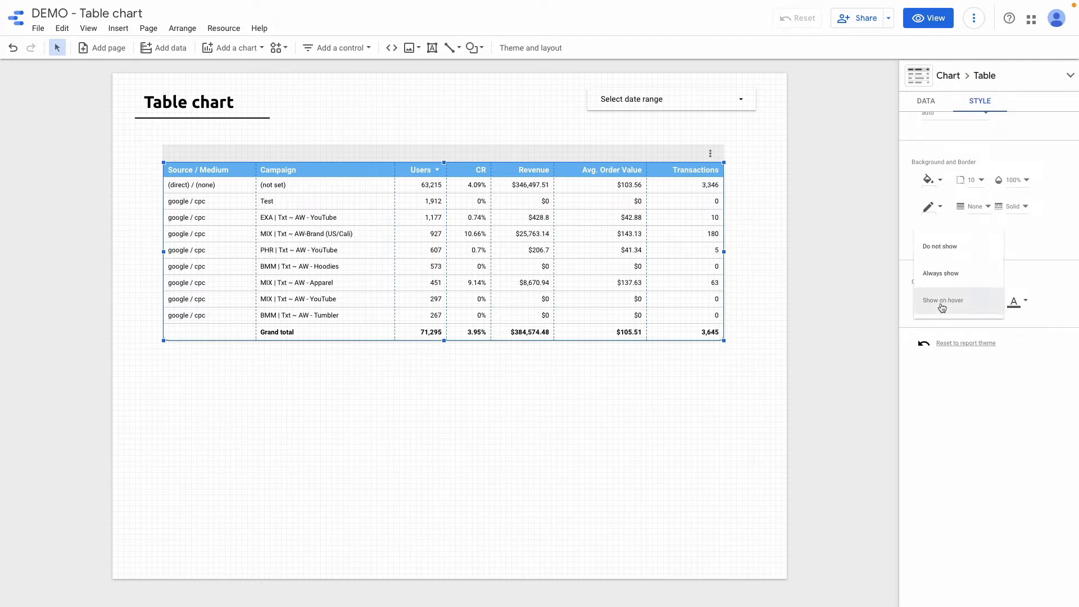
- Set the Chart Header to Always show and switch the report to View mode
left_click(939, 274)
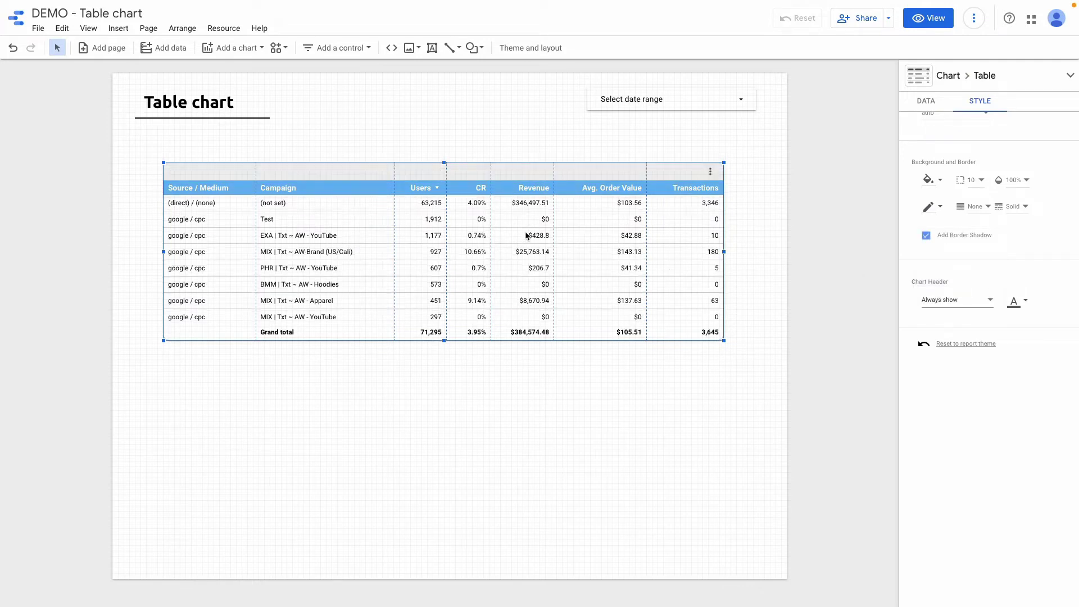
left_click(934, 18)
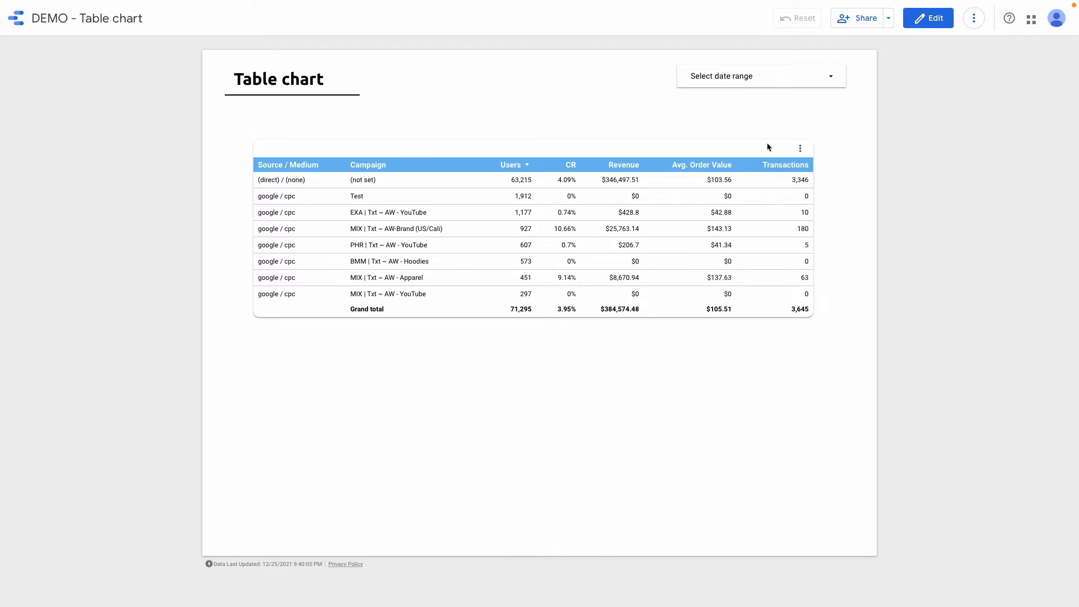
- Enable drill down on the table and test drilling from Source / Medium to Campaign
left_click(929, 18)
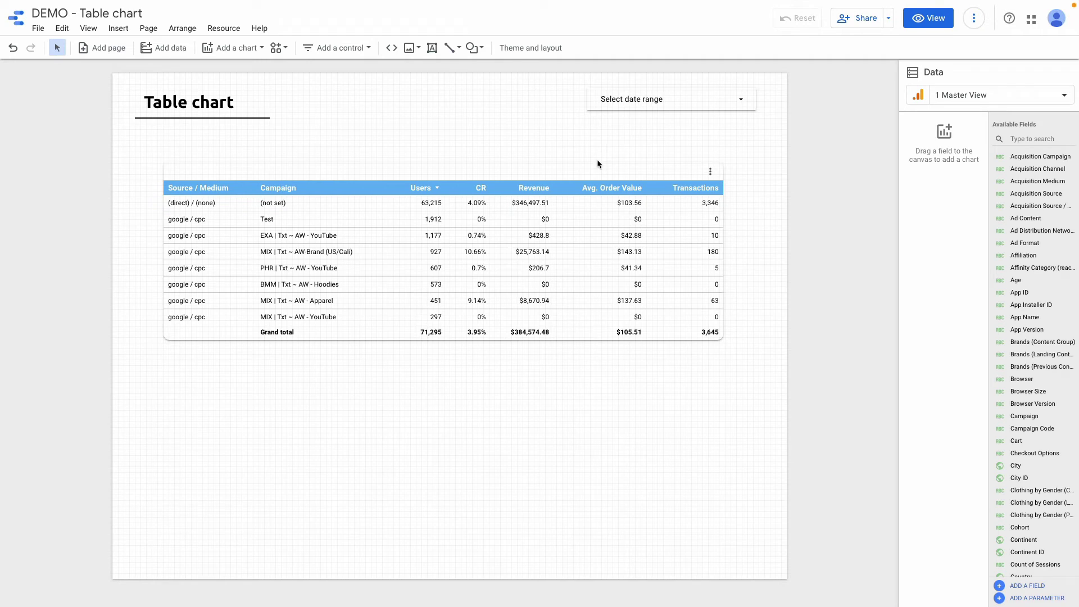
left_click(598, 167)
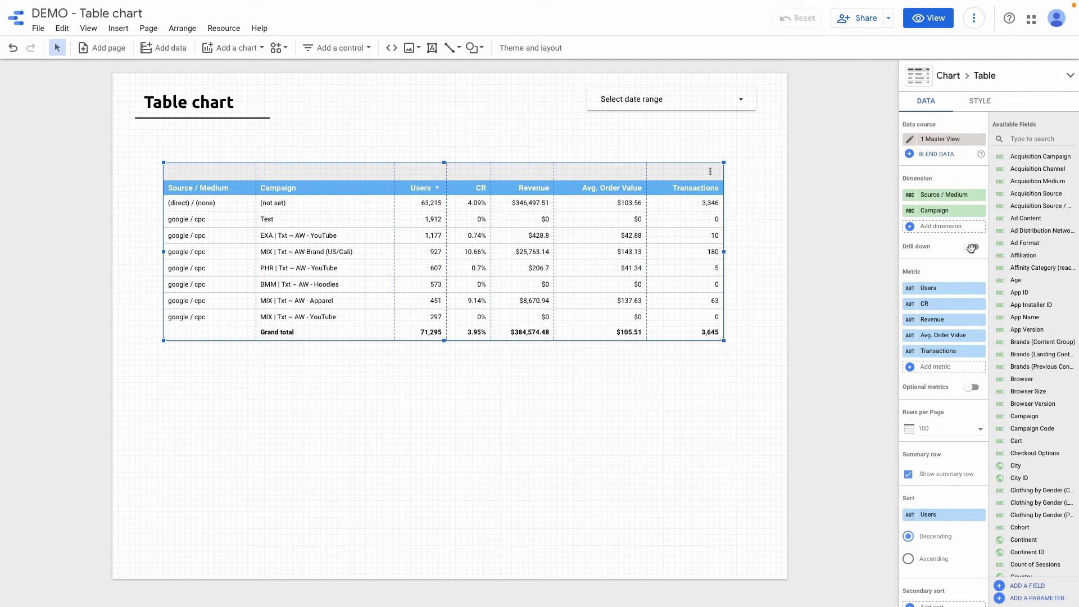
left_click(972, 247)
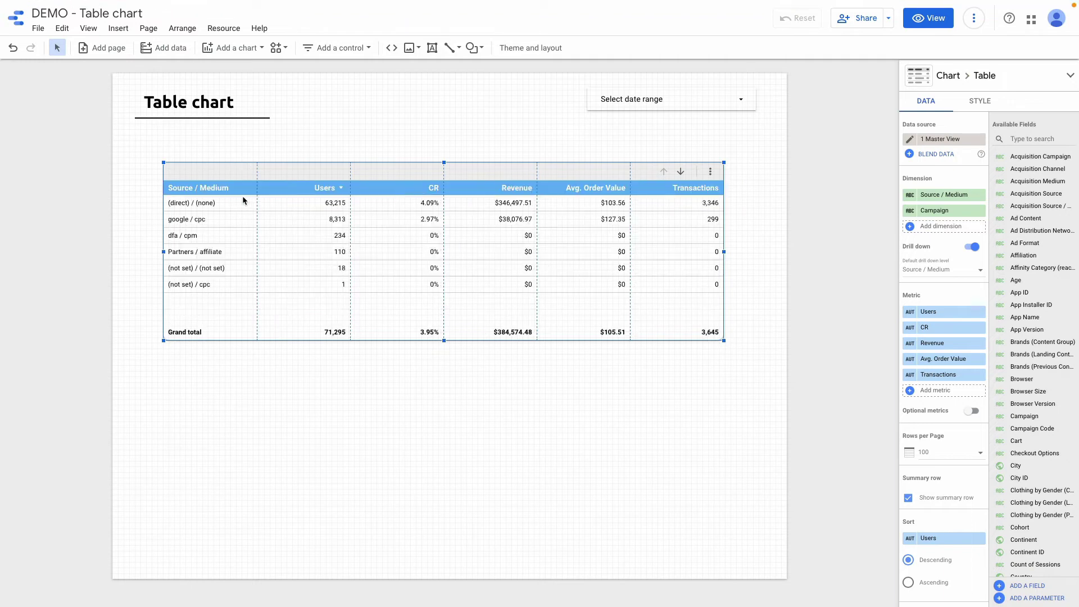
left_click(928, 18)
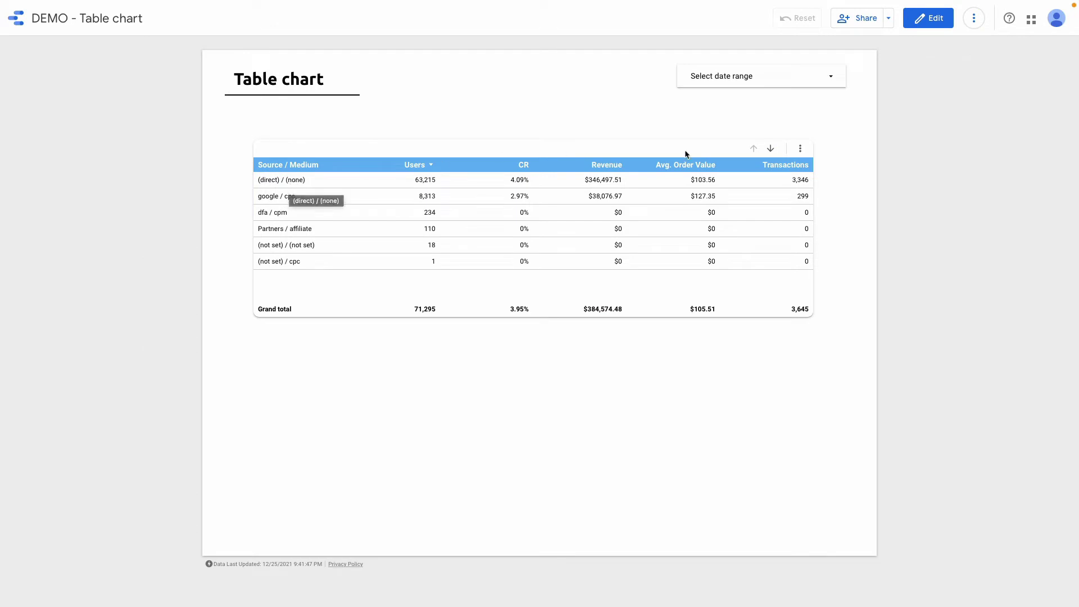
left_click(768, 150)
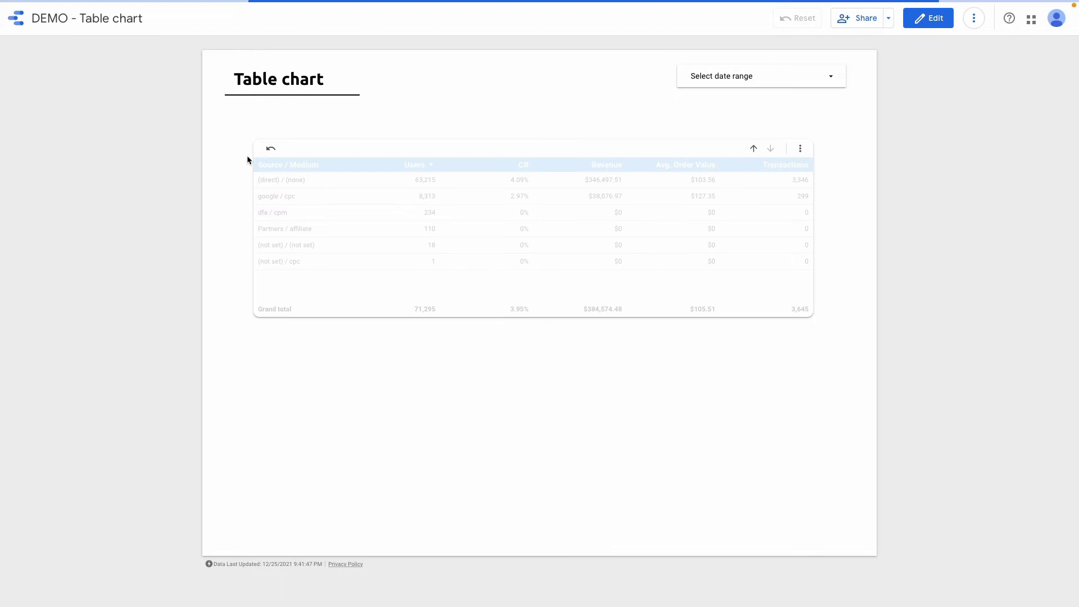
- Reset the table to Source / Medium rows and enable optional metrics
left_click(271, 149)
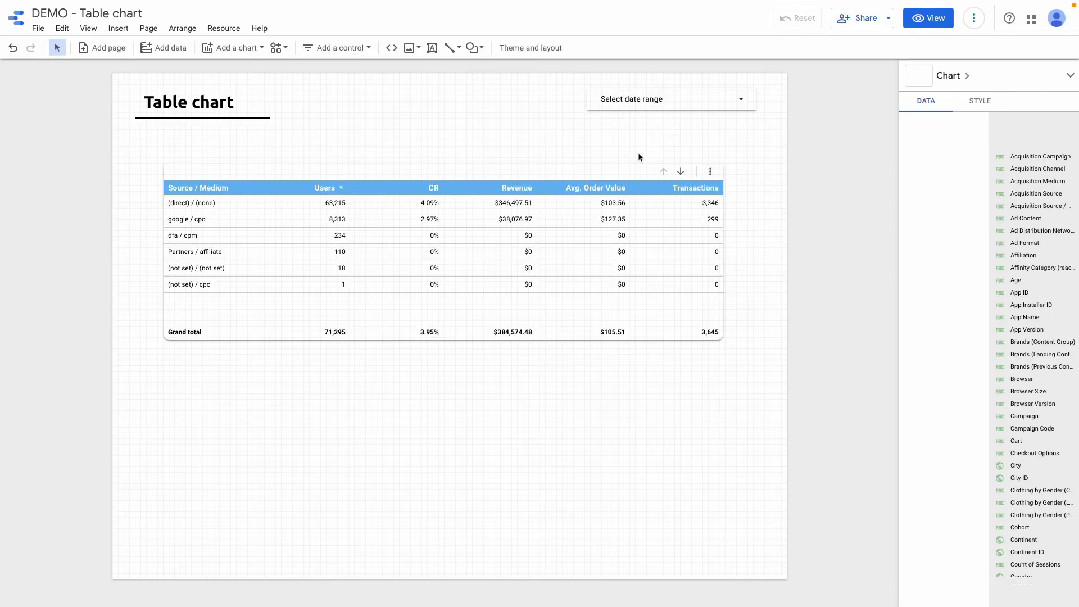
left_click(599, 167)
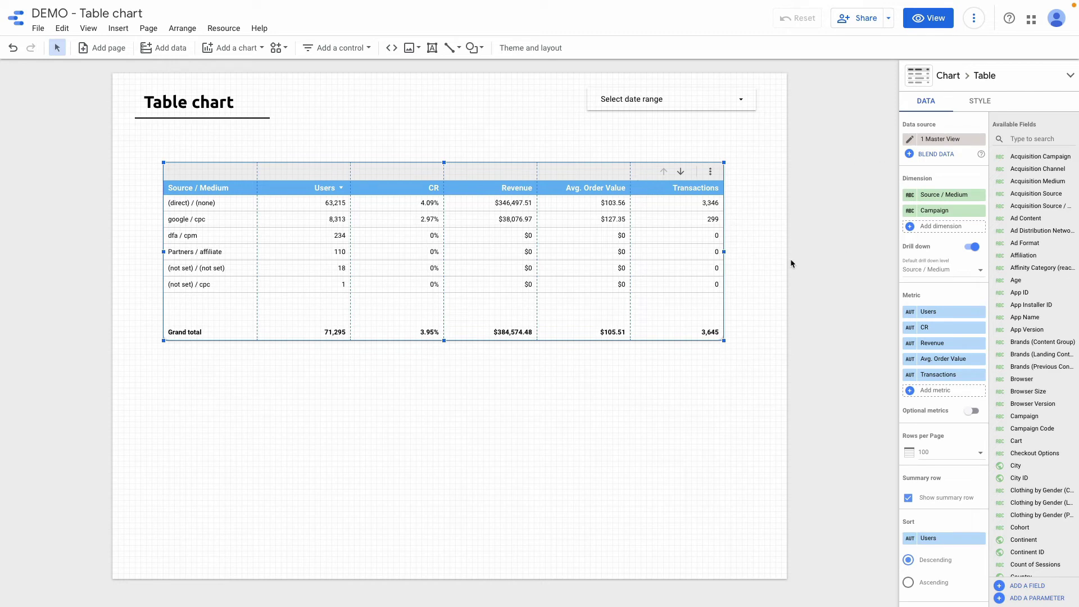
scroll(951, 304, "down", 2)
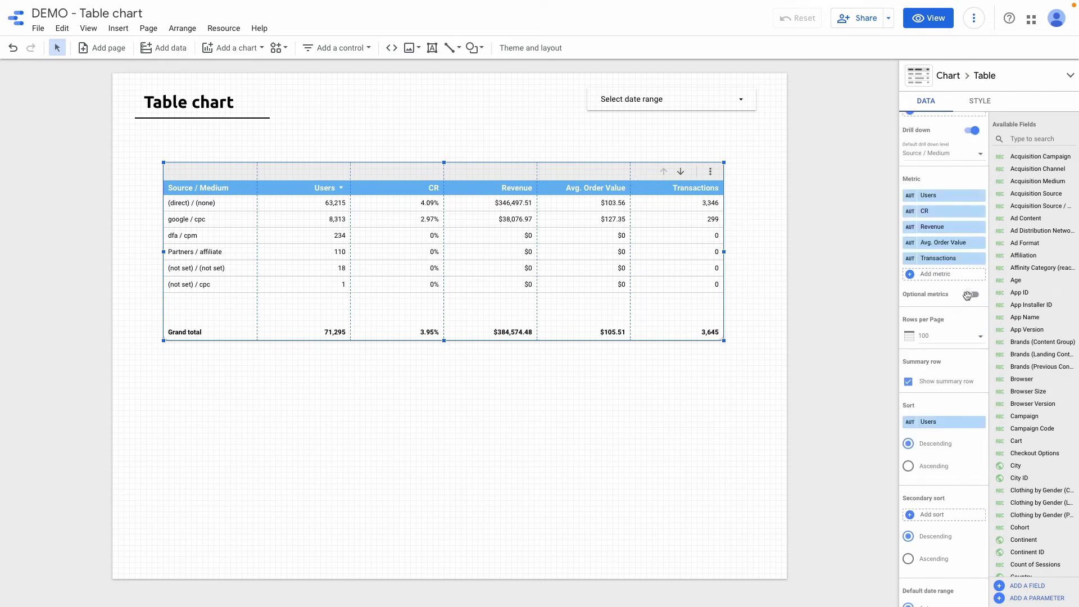
left_click(971, 295)
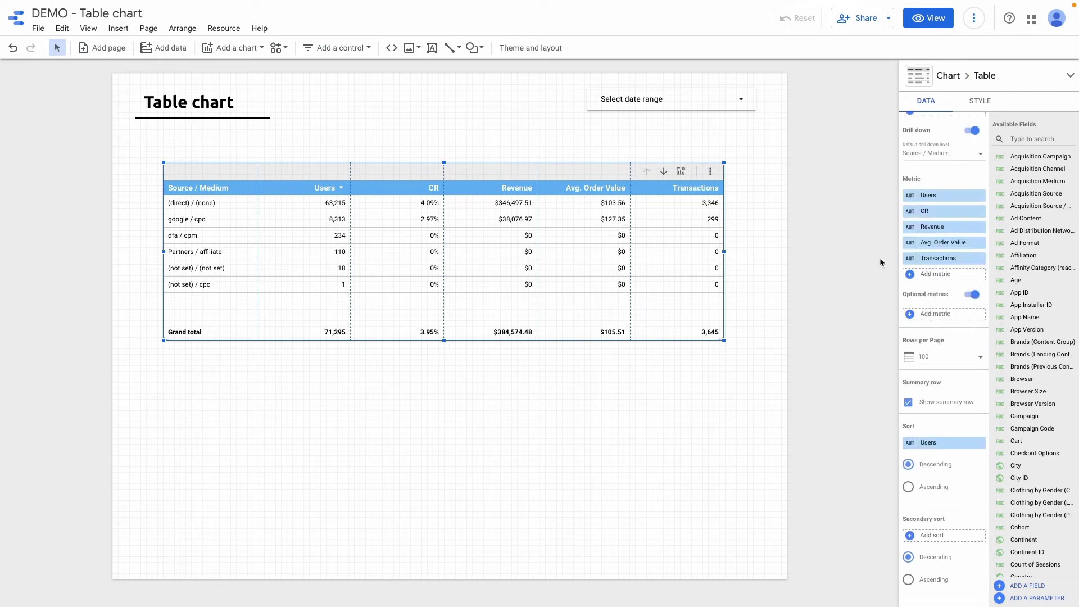
- In view mode, untick Avg. Order Value and Transactions in the optional metrics list
key("ctrl+shift+p")
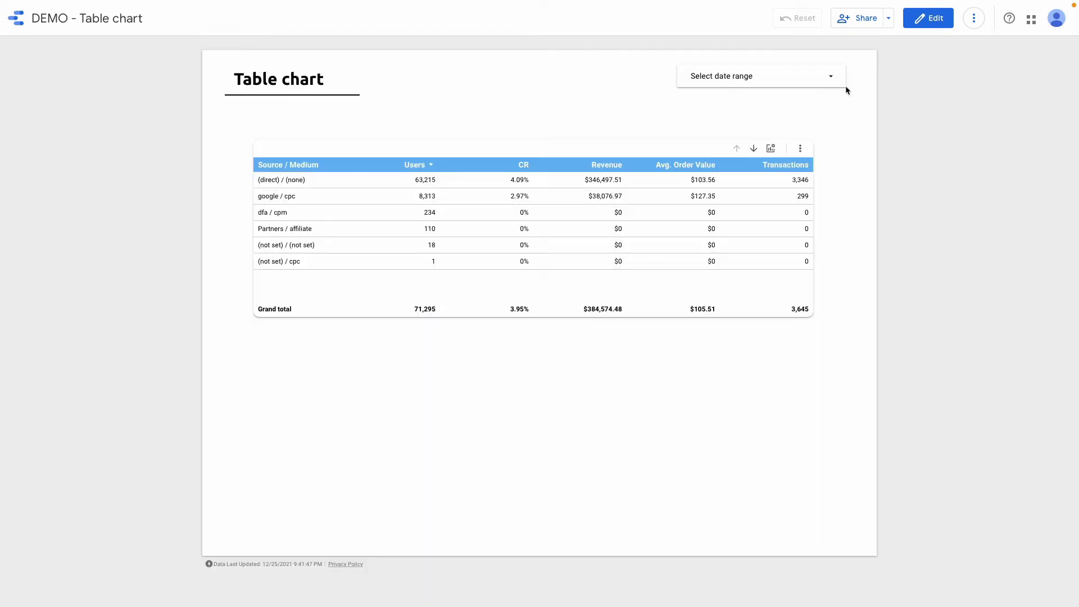
left_click(772, 149)
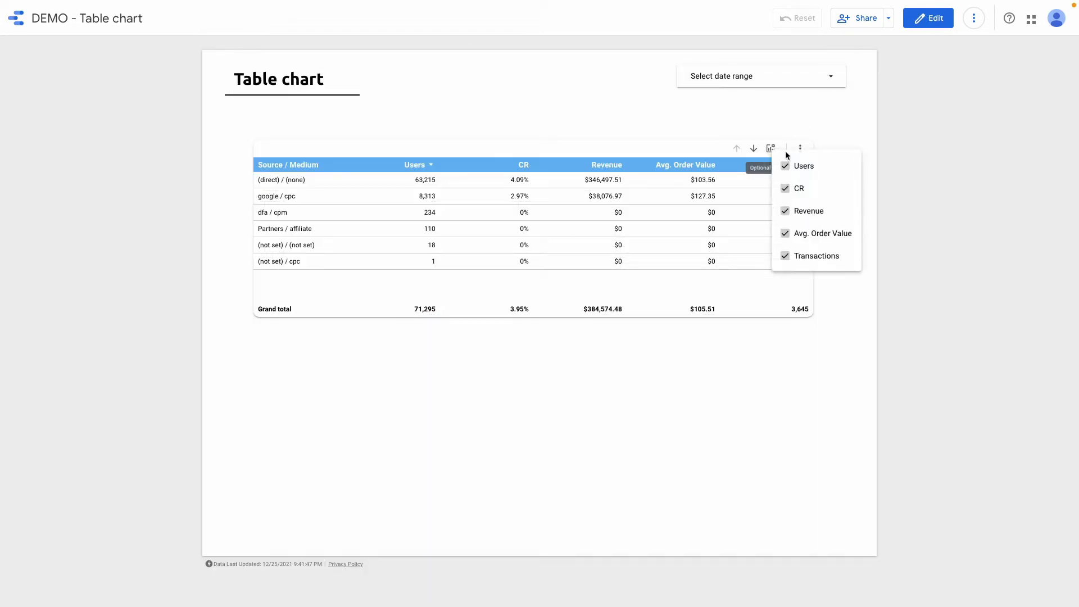
left_click(785, 233)
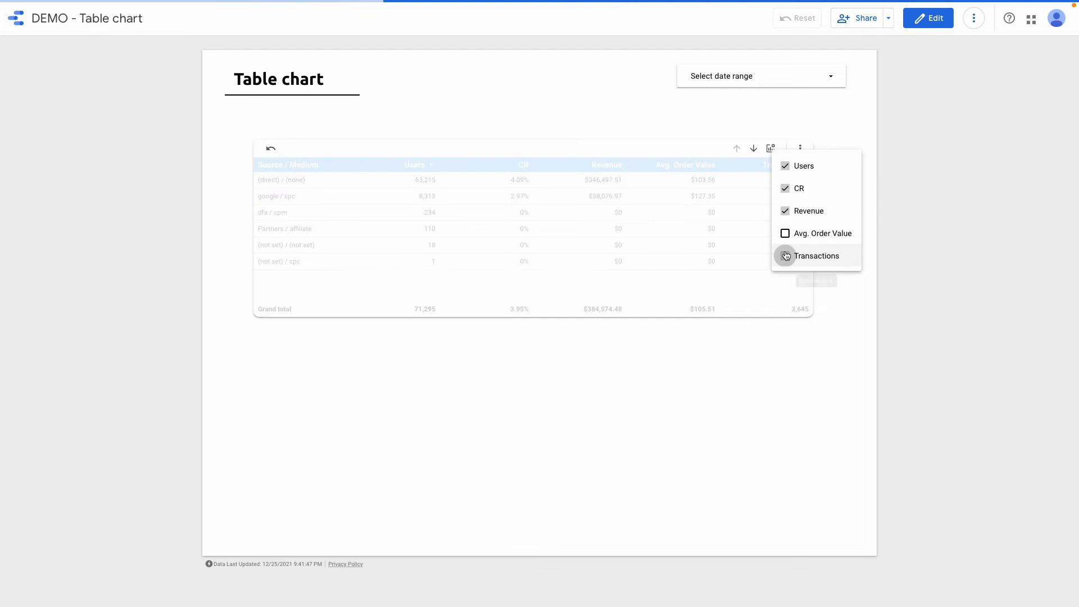
left_click(786, 256)
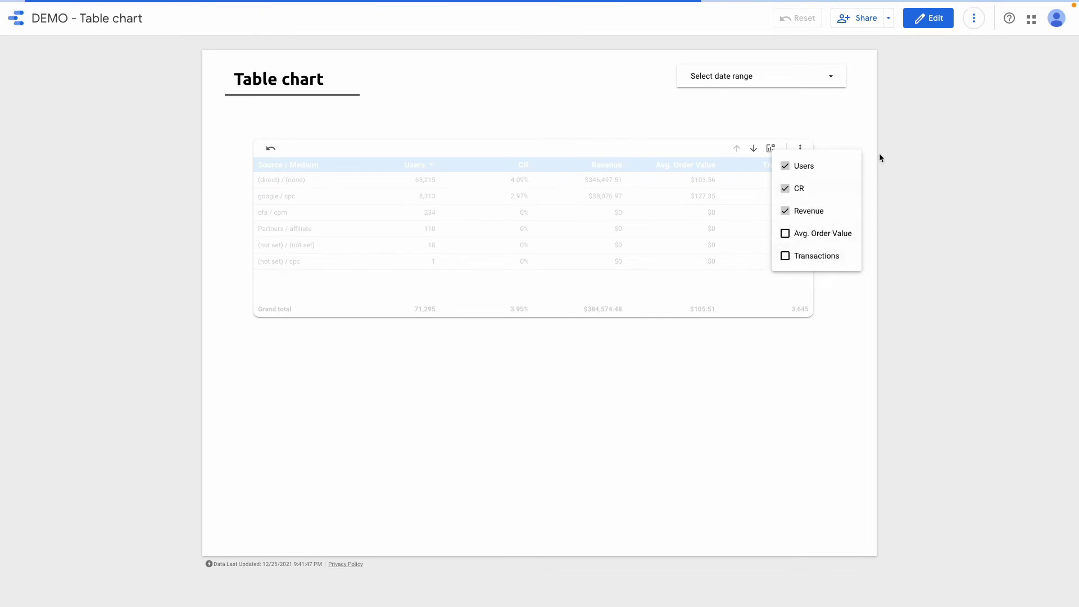
left_click(648, 110)
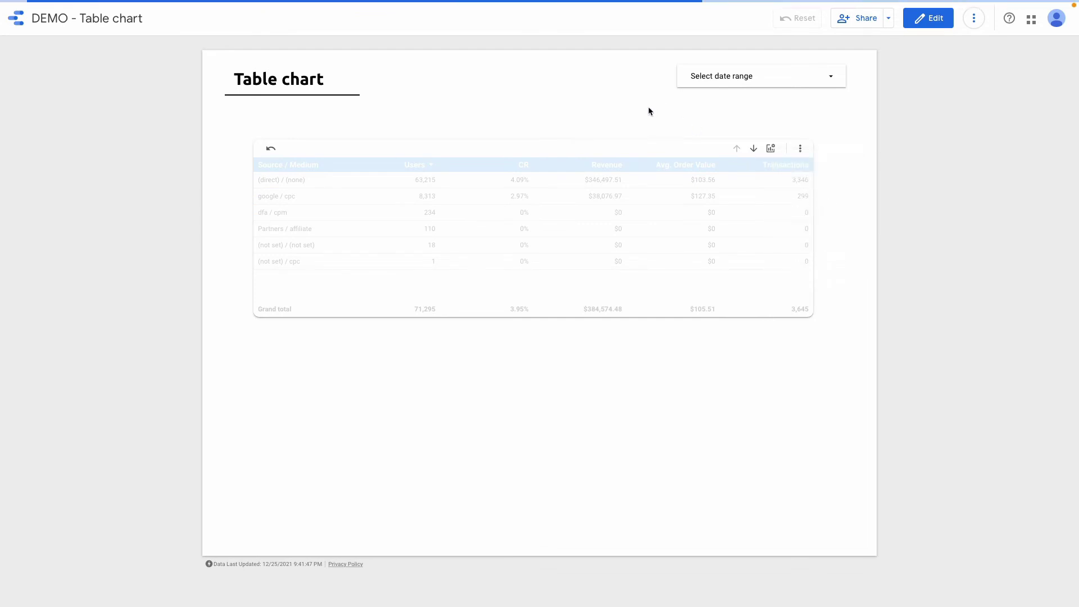
- Change the CR metric (Column #2) display from Number to Heatmap in the Style settings
double_click(649, 151)
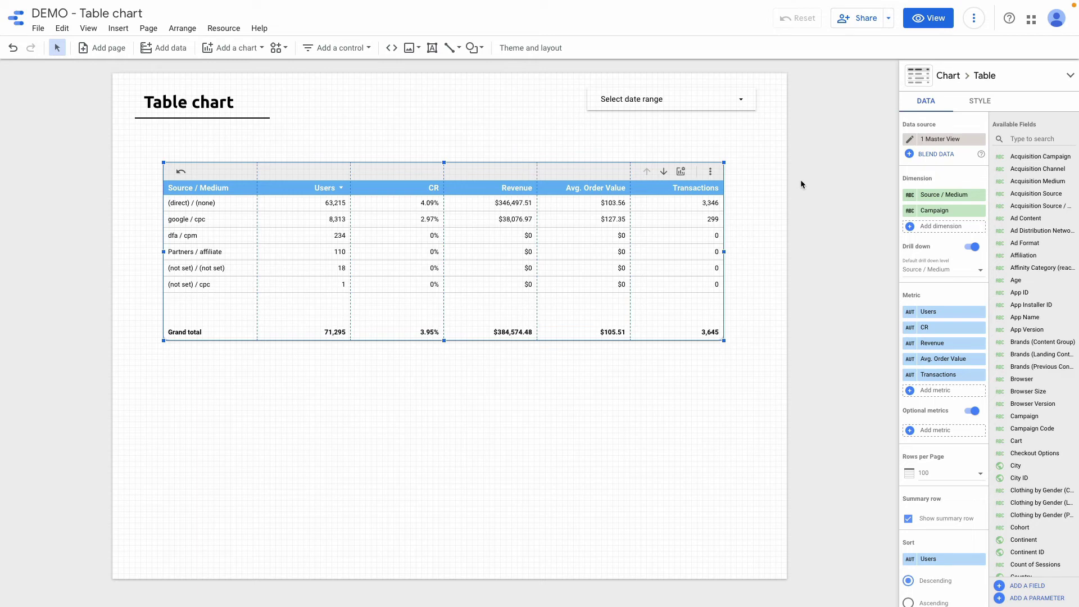
left_click(989, 102)
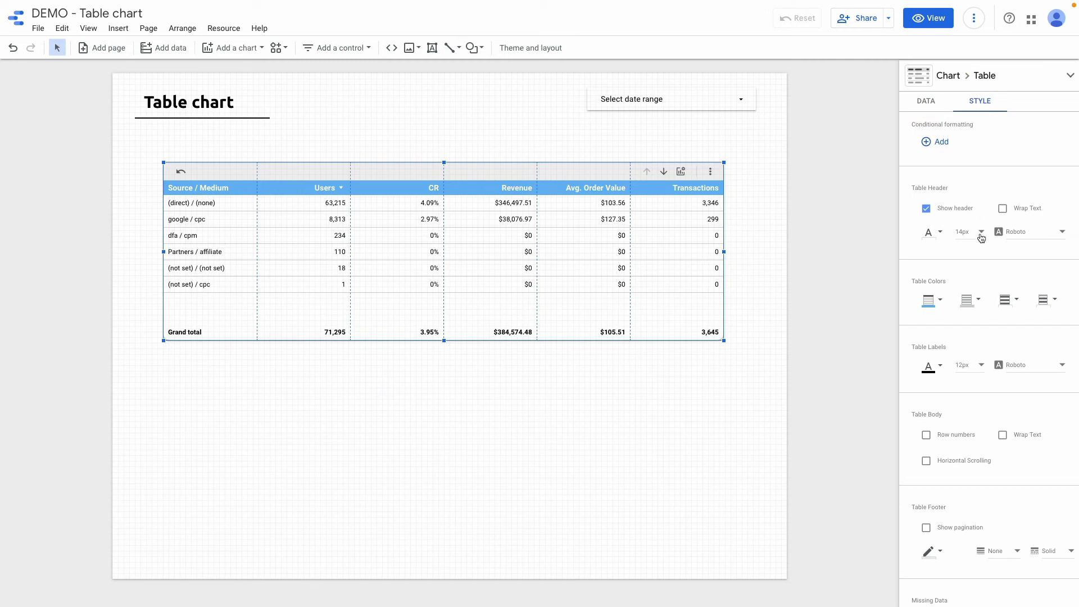
scroll(944, 283, "down", 5)
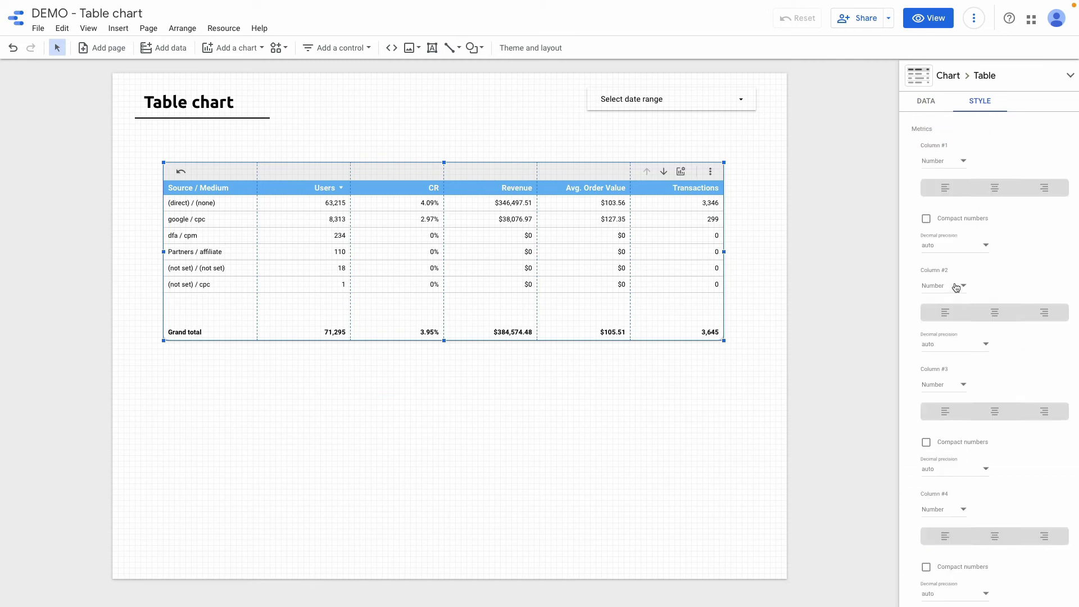
scroll(956, 287, "down", 1)
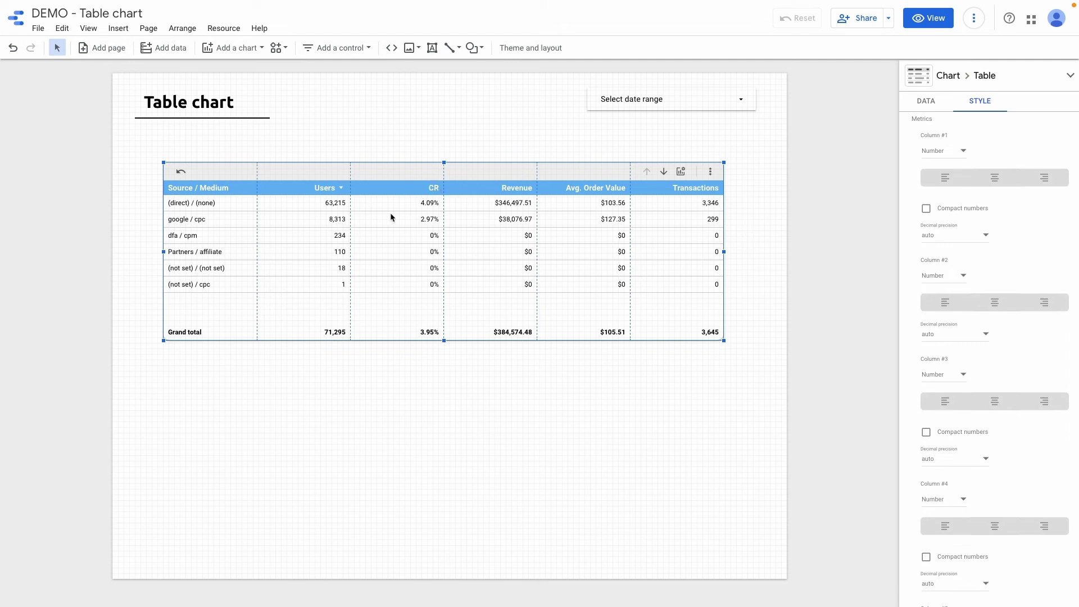
left_click(953, 277)
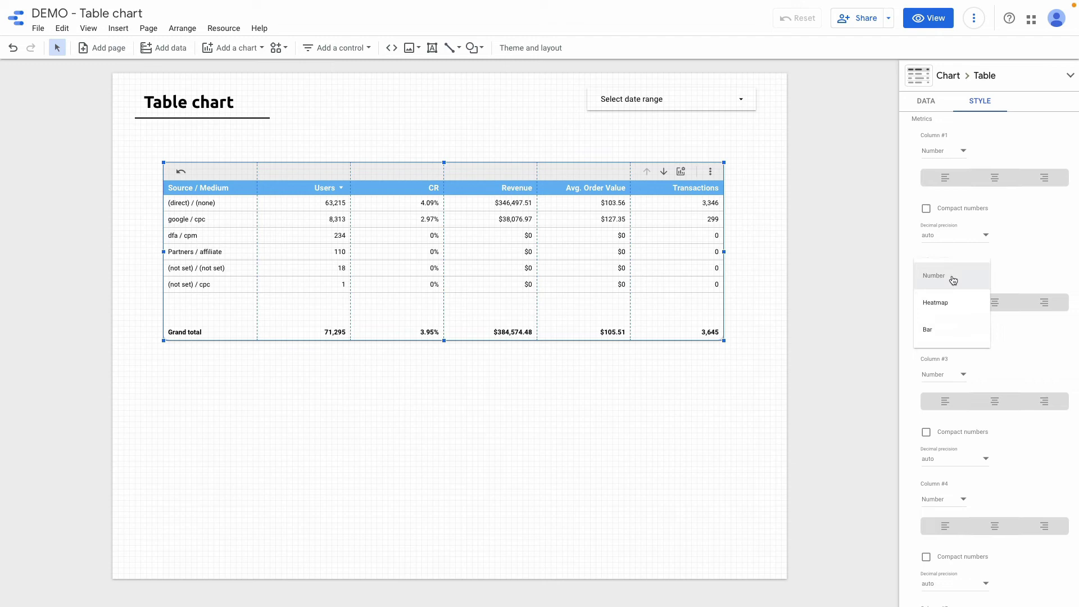
left_click(950, 303)
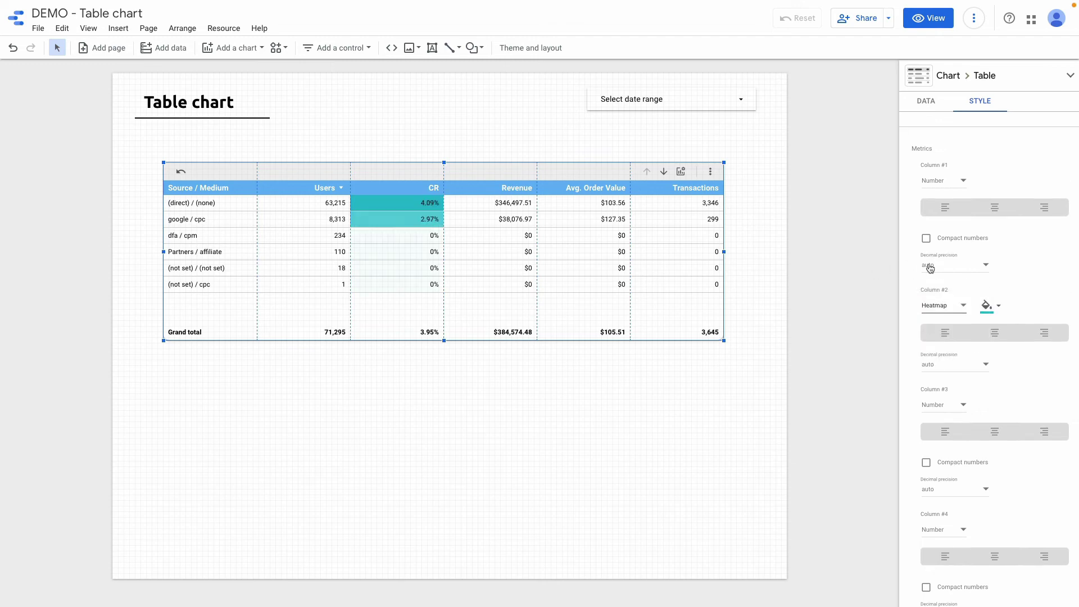
scroll(956, 281, "down", 1)
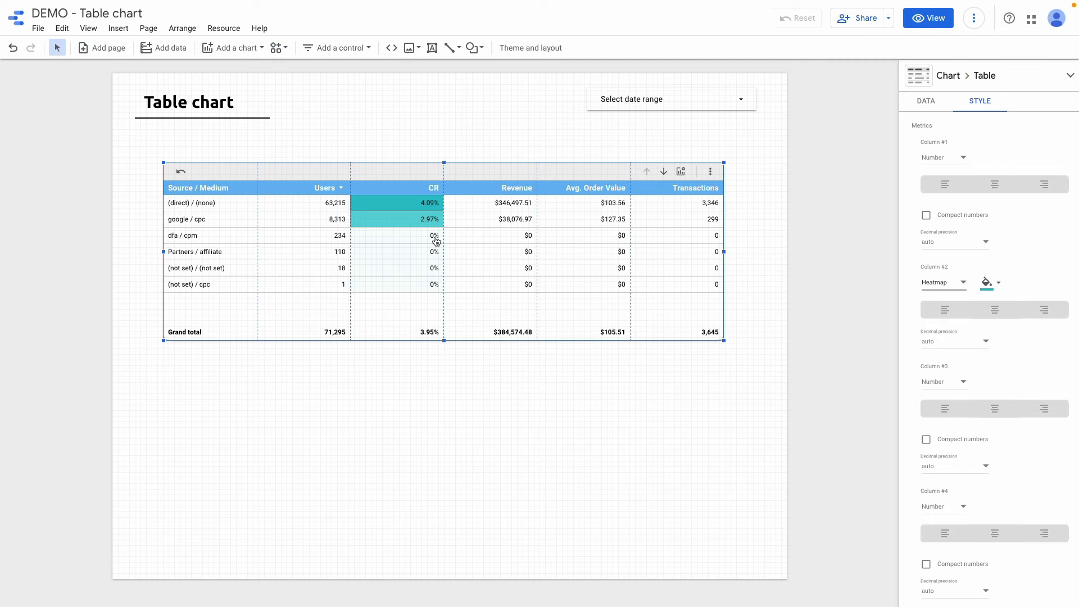
- Display the Transactions column (Column #5) as orange bars
scroll(967, 330, "down", 3)
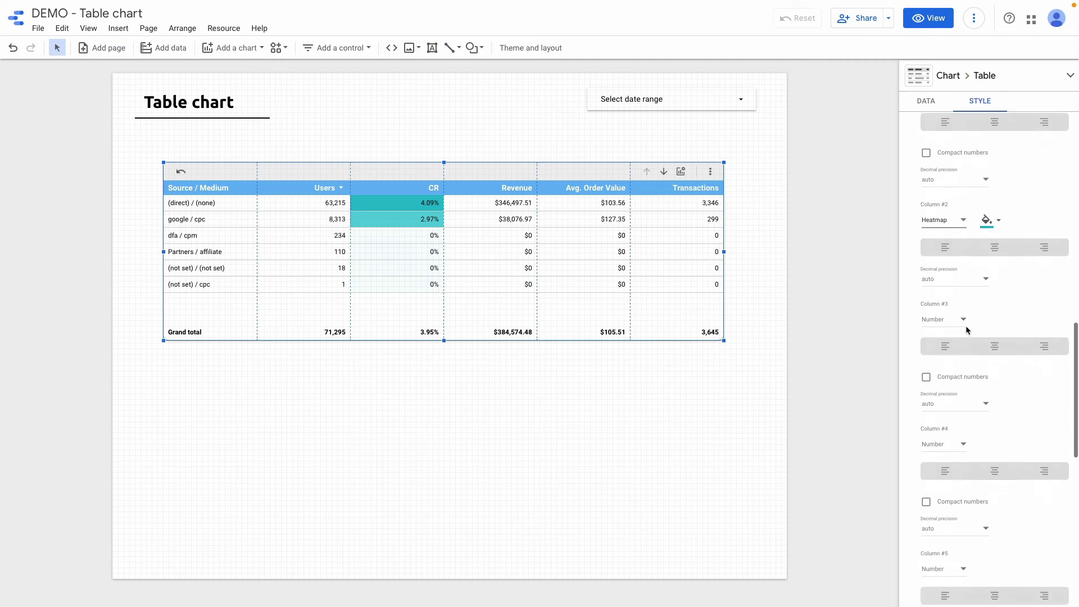
scroll(952, 289, "down", 4)
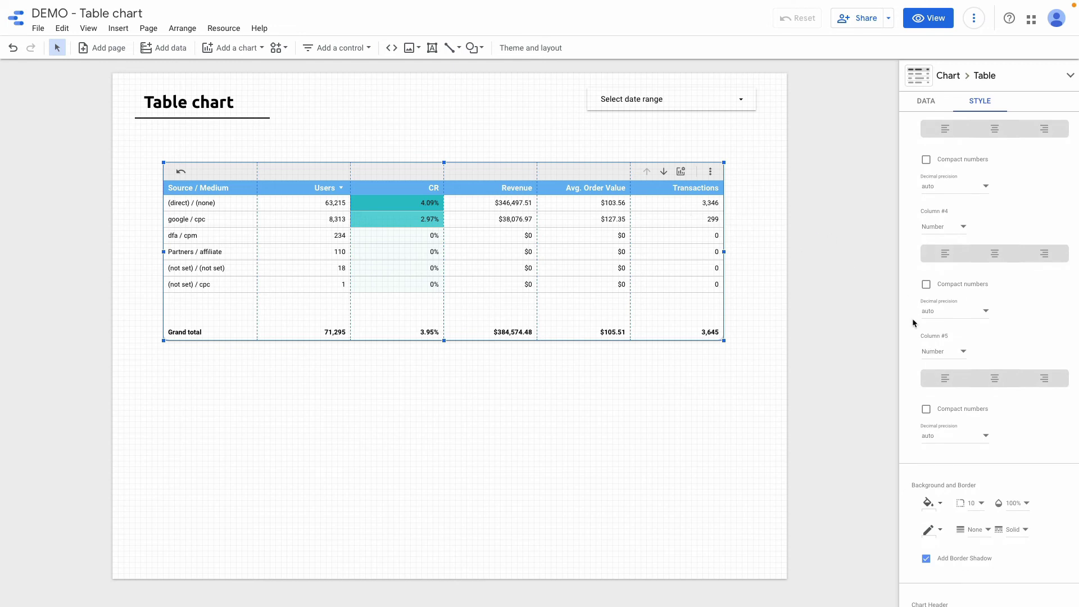
left_click(934, 351)
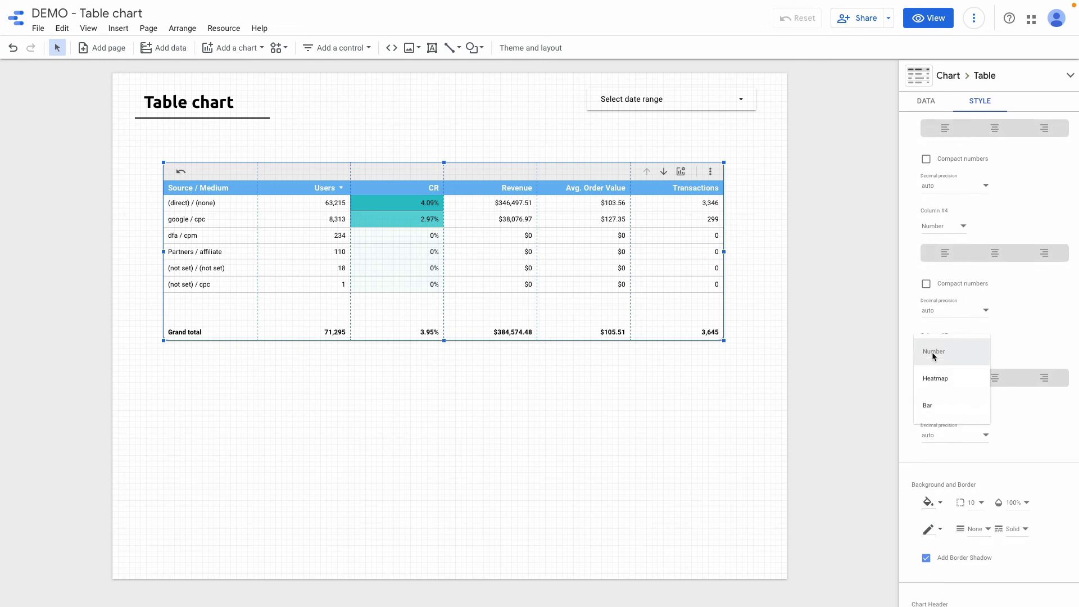
left_click(930, 405)
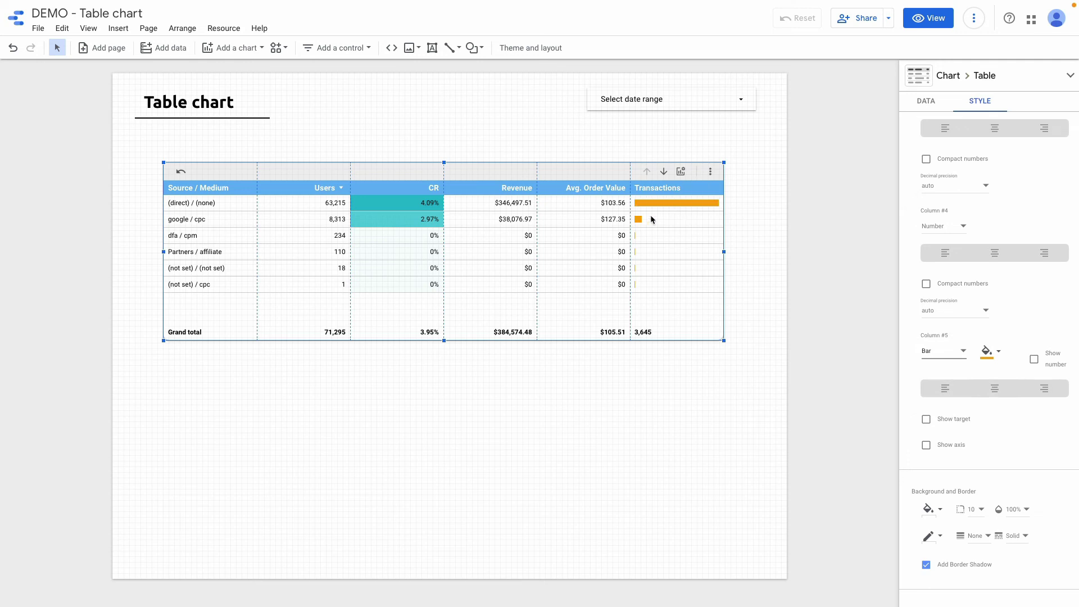
- Show the numbers beside the Transactions bars and add a target line at 4000
mouse_move(640, 223)
left_click(1035, 361)
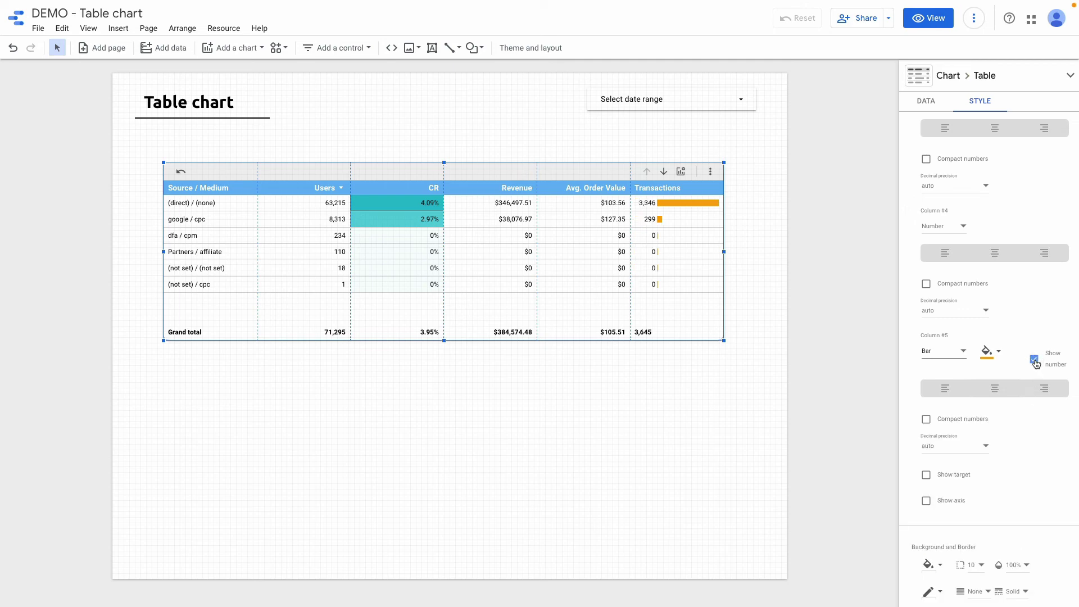
scroll(929, 431, "down", 1)
scroll(929, 432, "down", 1)
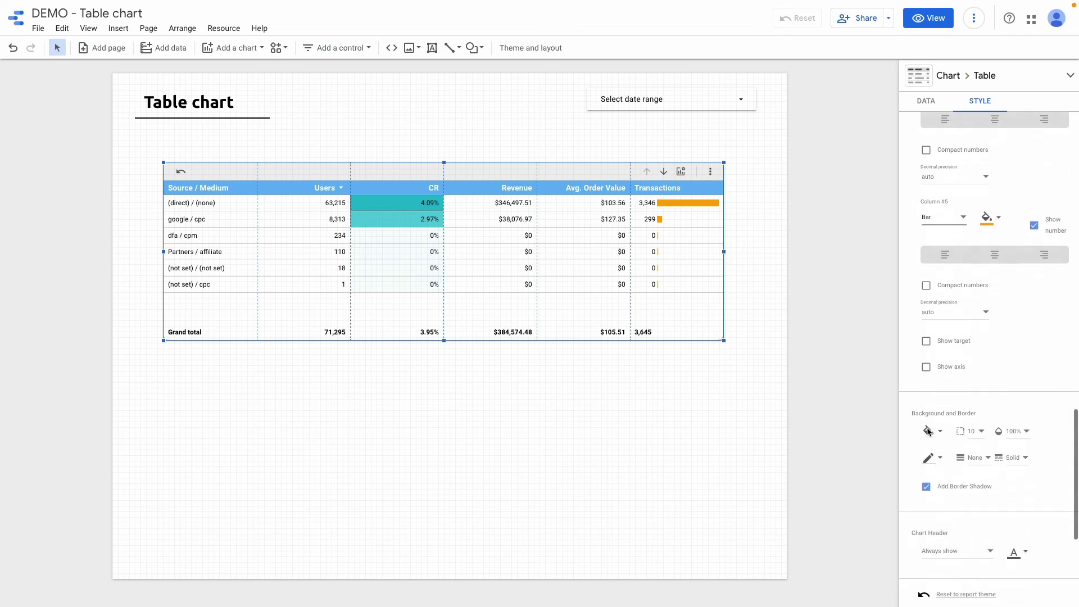
left_click(935, 344)
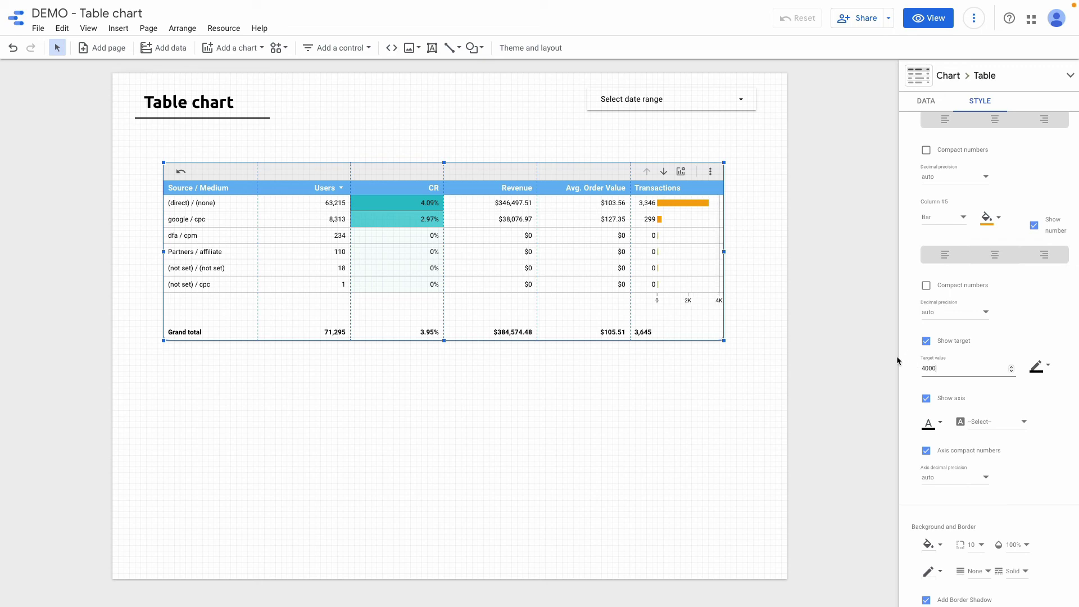
left_click(882, 346)
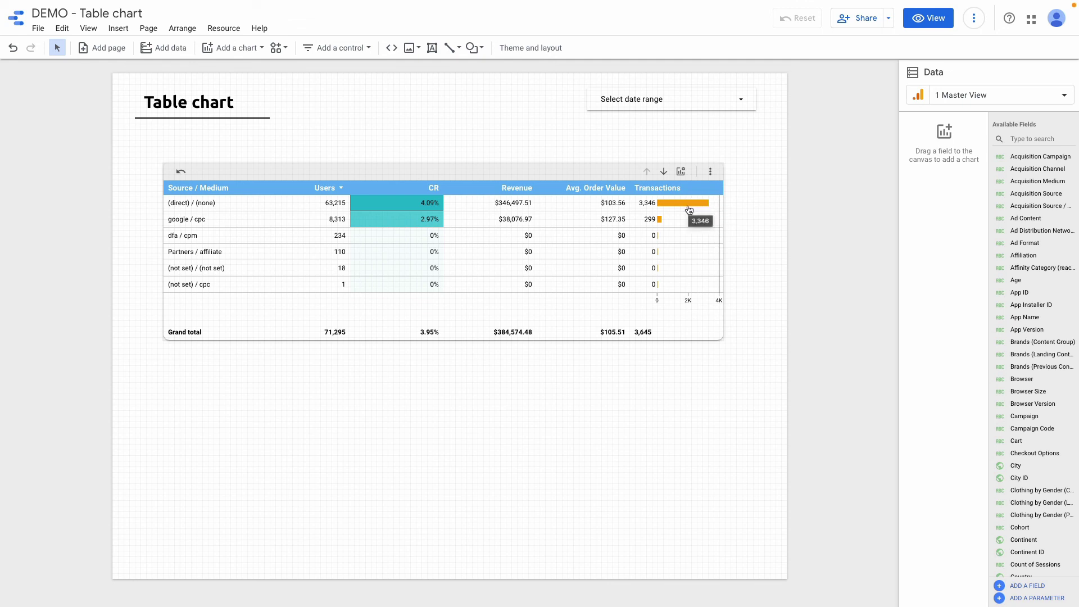
- Switch the report to View mode (Ctrl+Shift+P) to preview the styled table
mouse_move(693, 217)
key("ctrl+shift+p")
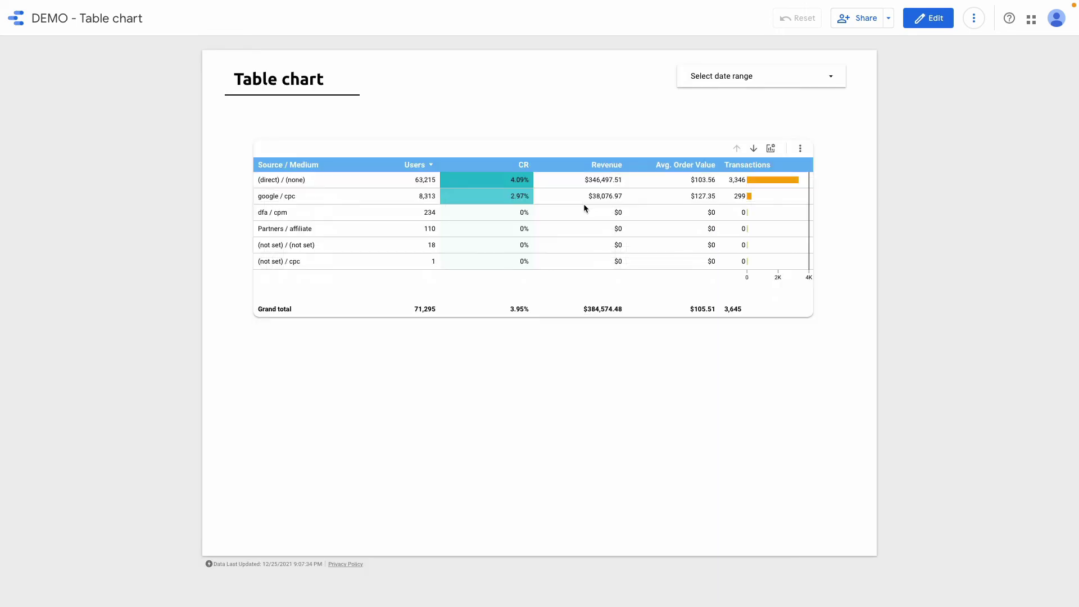